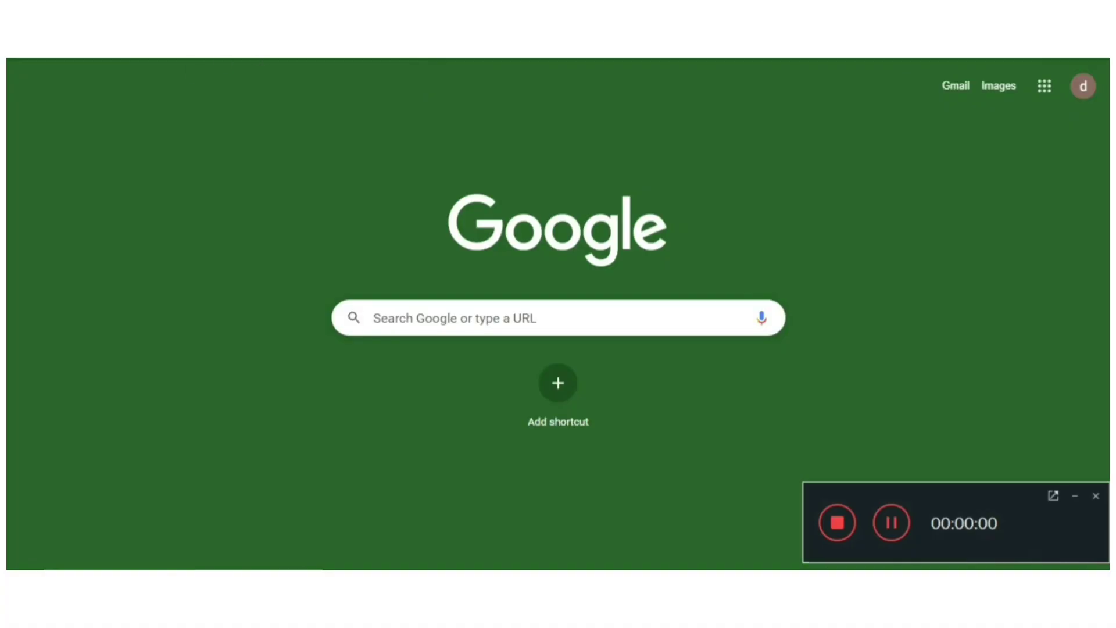
- Search 'google cloud login' and open the Google Cloud Platform console for the USA RDP project
key("ctrl+l")
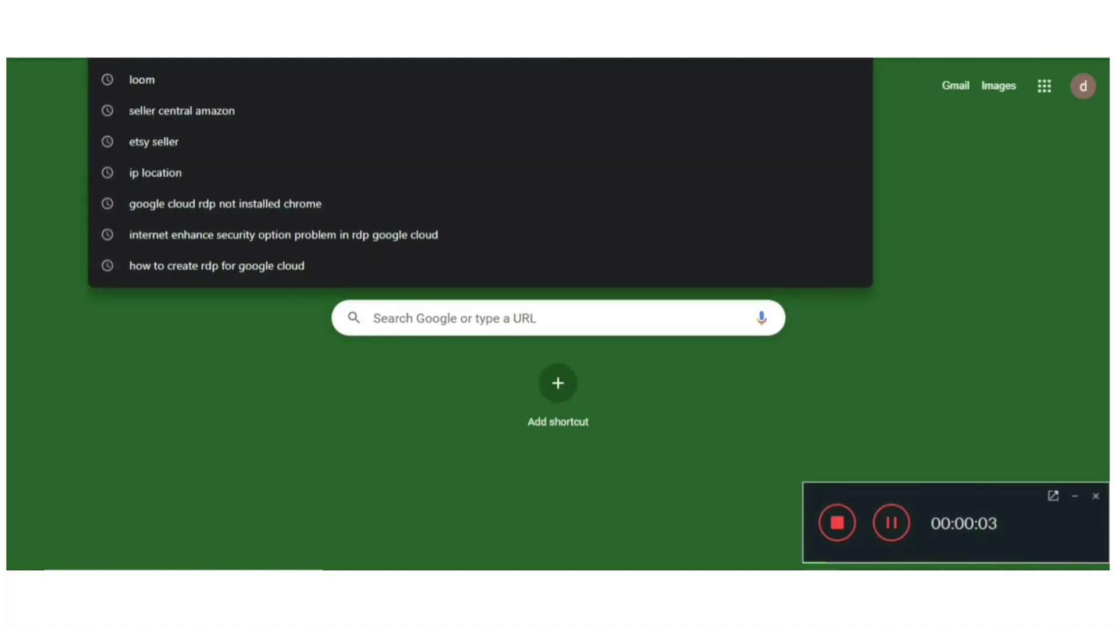
type("google cloud login")
key("Return")
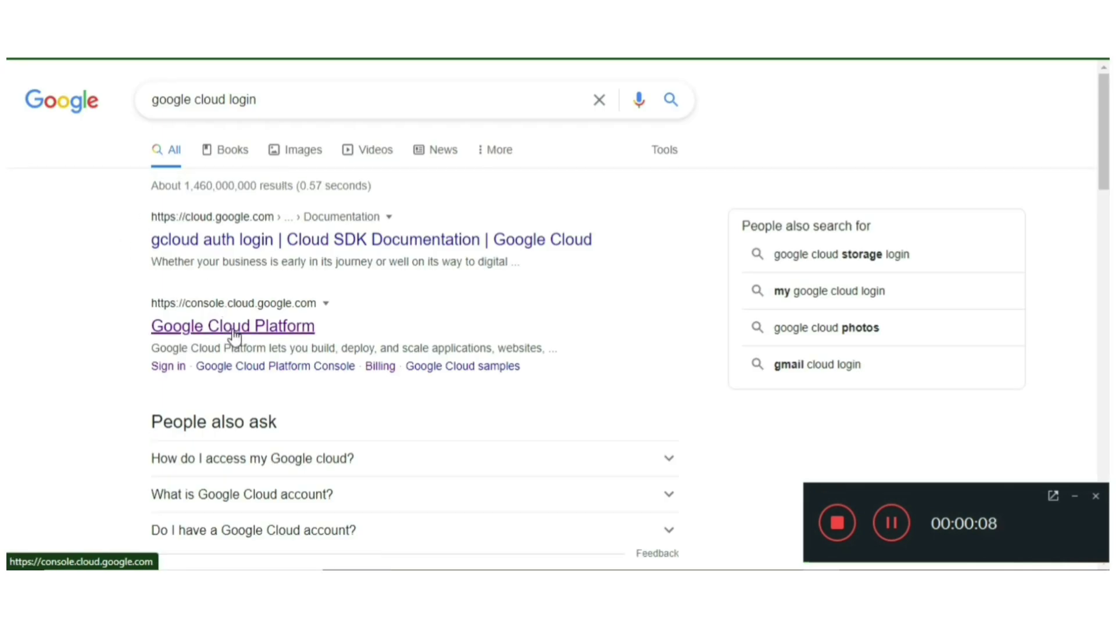
left_click(233, 333)
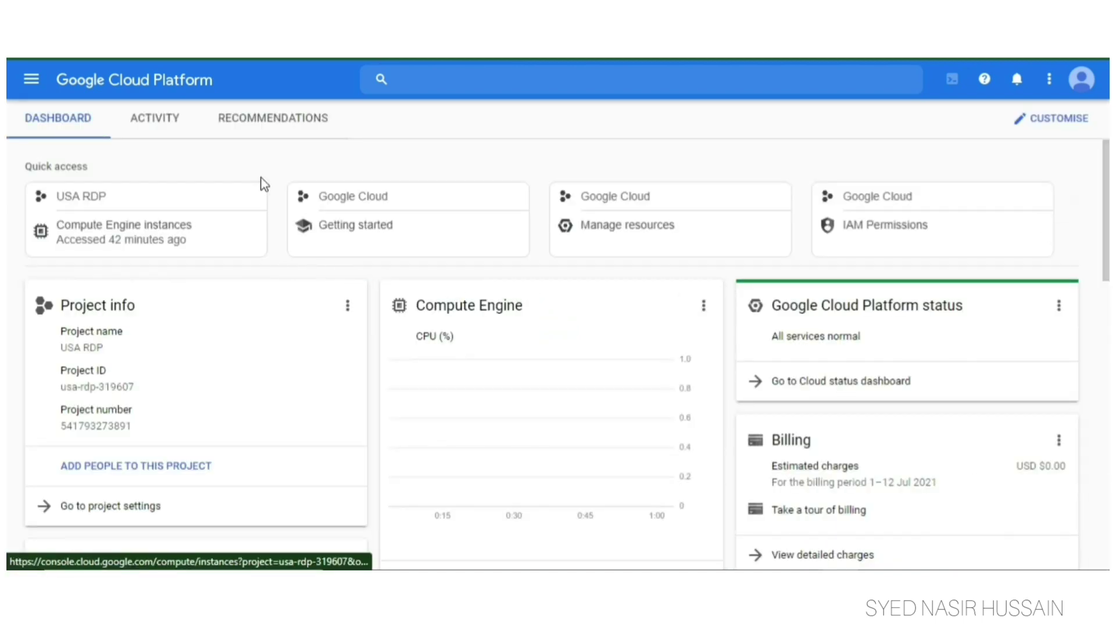
- Go through the console navigation menu to the Compute Engine VM instances page
left_click(32, 79)
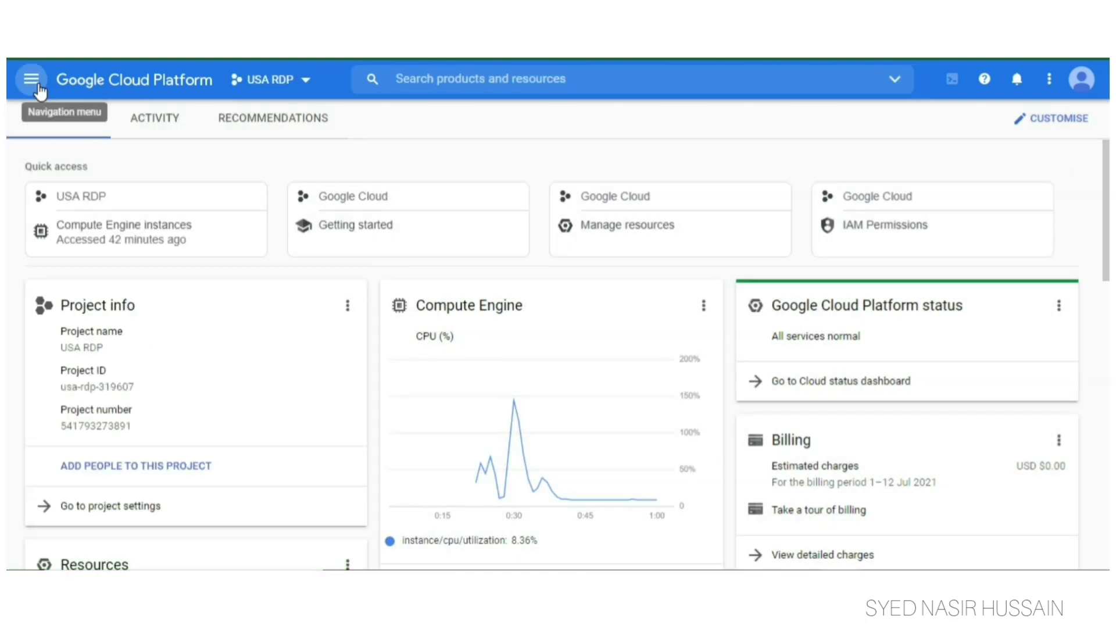
left_click(31, 79)
scroll(129, 404, "down", 3)
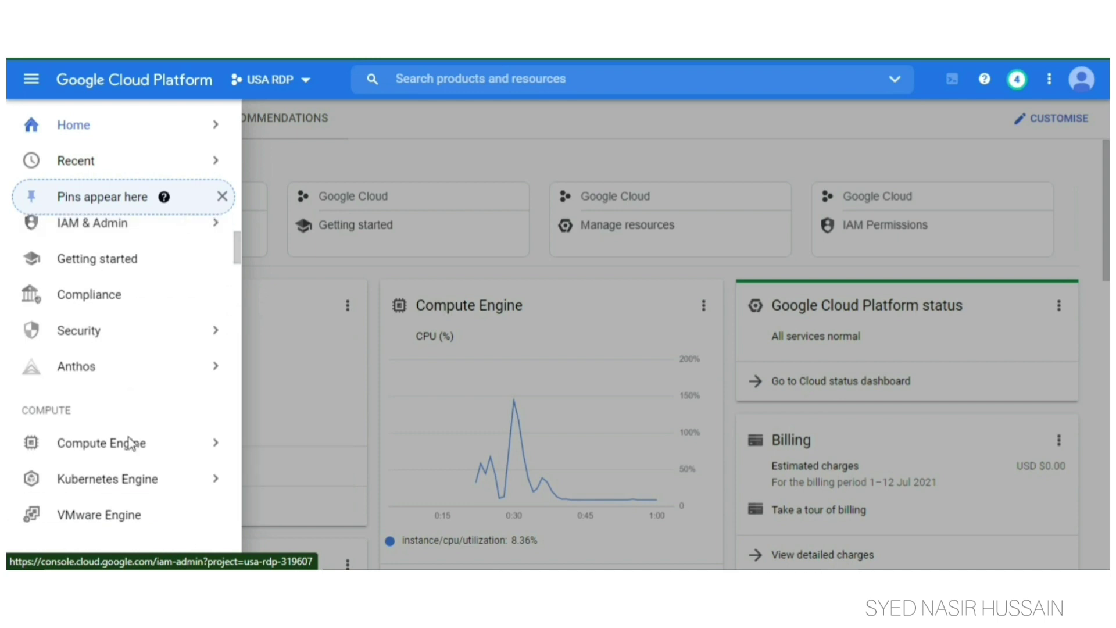
left_click(101, 447)
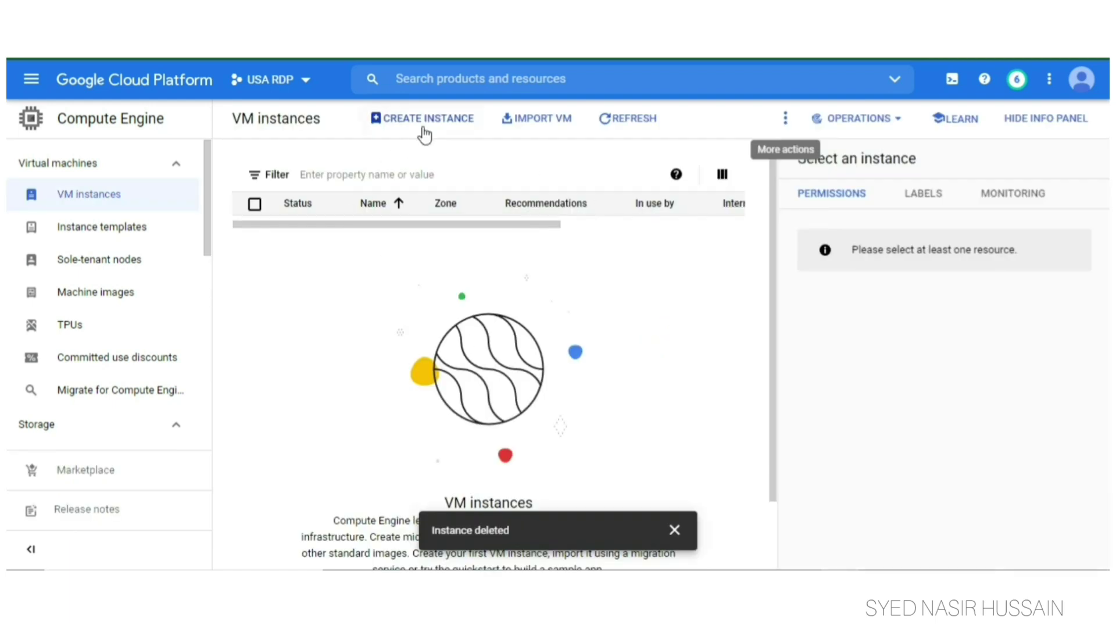
- Start a new VM instance and name it 'usa-level'
left_click(429, 129)
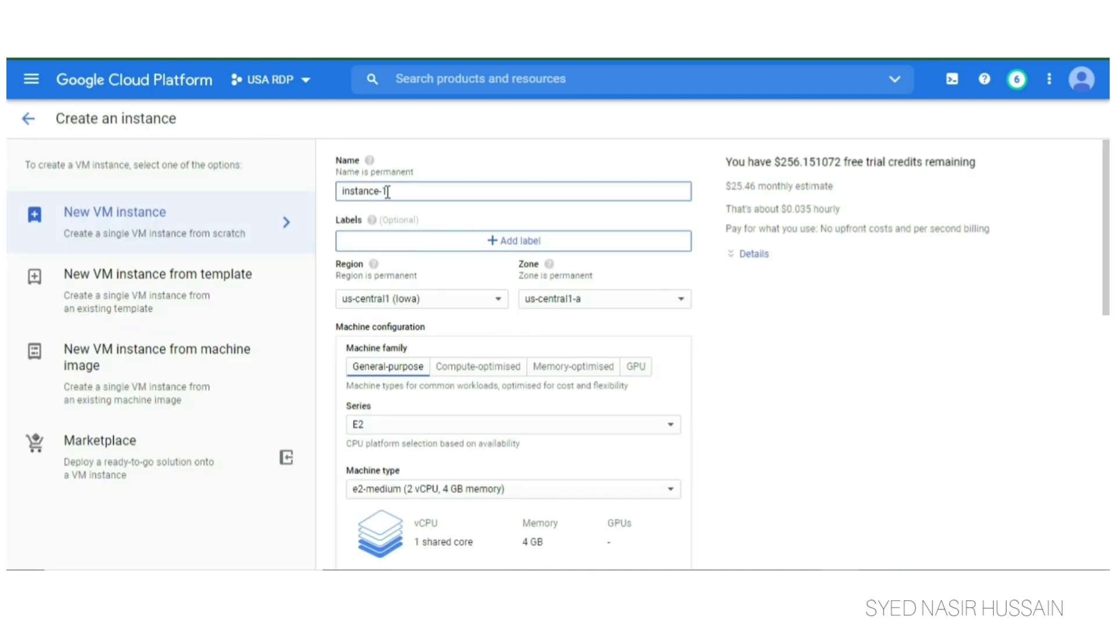
left_click_drag(388, 192, 336, 192)
type("us")
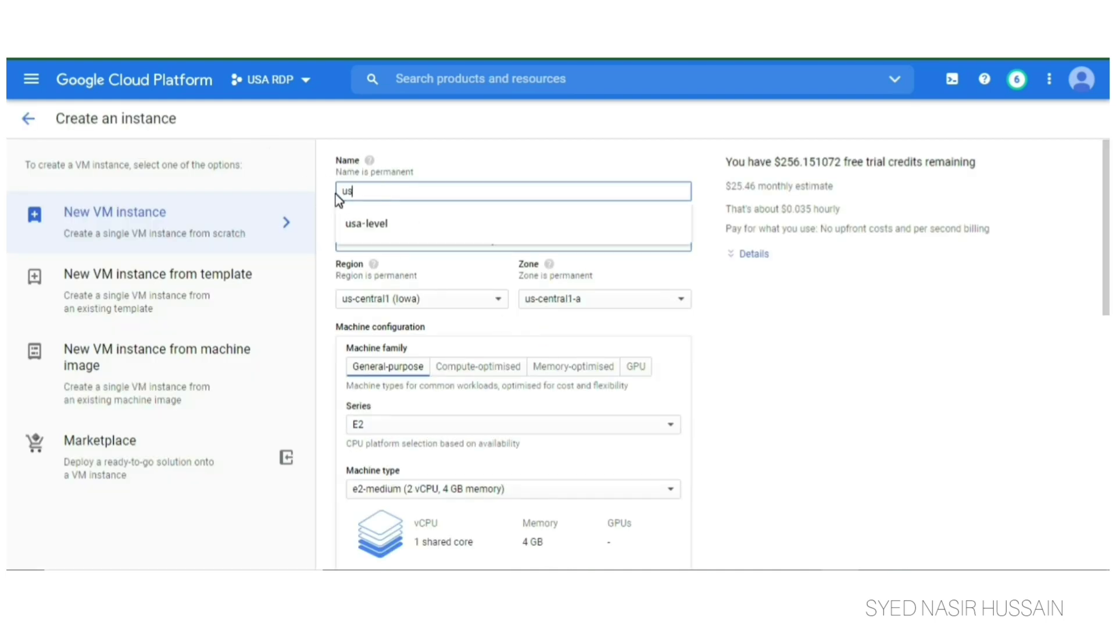
type("a-level")
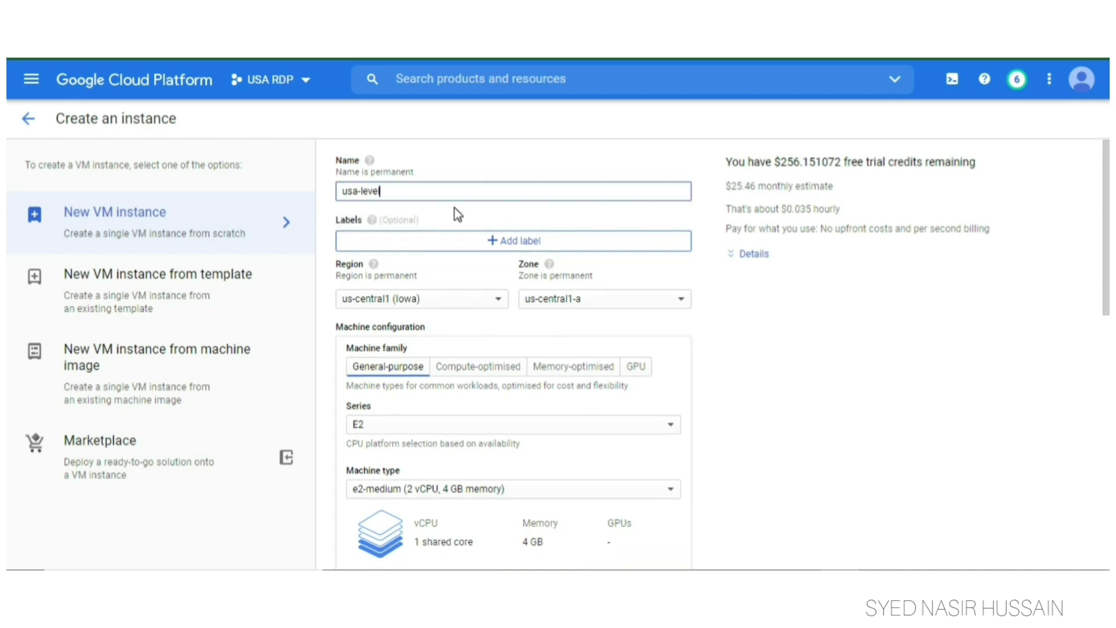
left_click(455, 207)
- Under CPU platform and GPU, turn on the display device
scroll(419, 250, "down", 3)
scroll(465, 294, "down", 2)
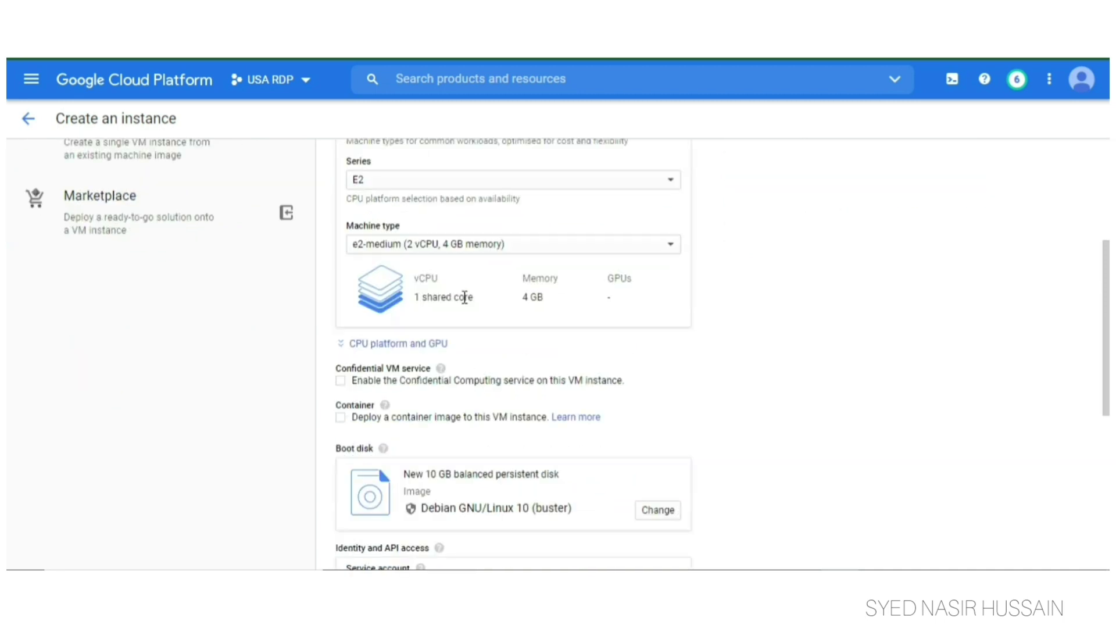
left_click(388, 343)
left_click(340, 481)
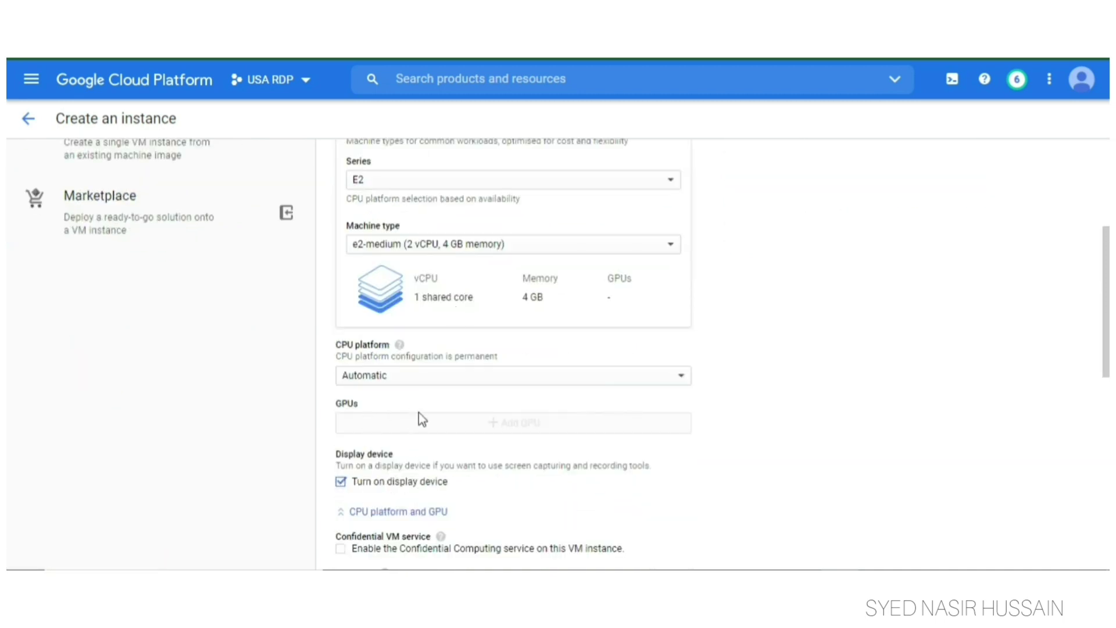
scroll(437, 396, "up", 1)
scroll(437, 395, "up", 4)
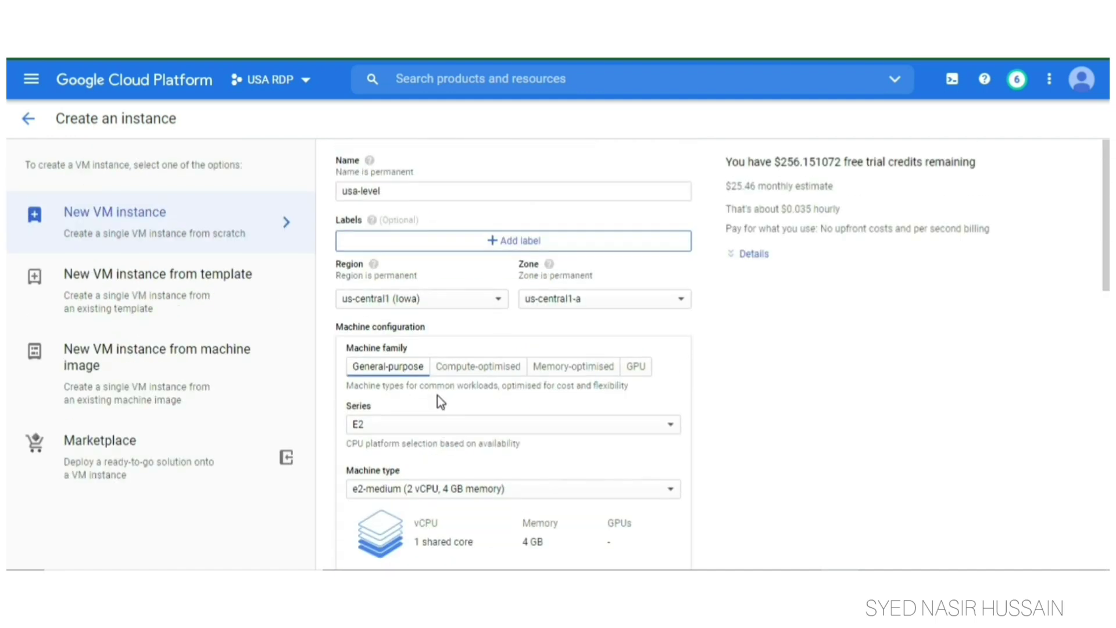
- Set the instance region to us-west2 (Los Angeles), zone us-west2-a
left_click(418, 300)
left_click(421, 336)
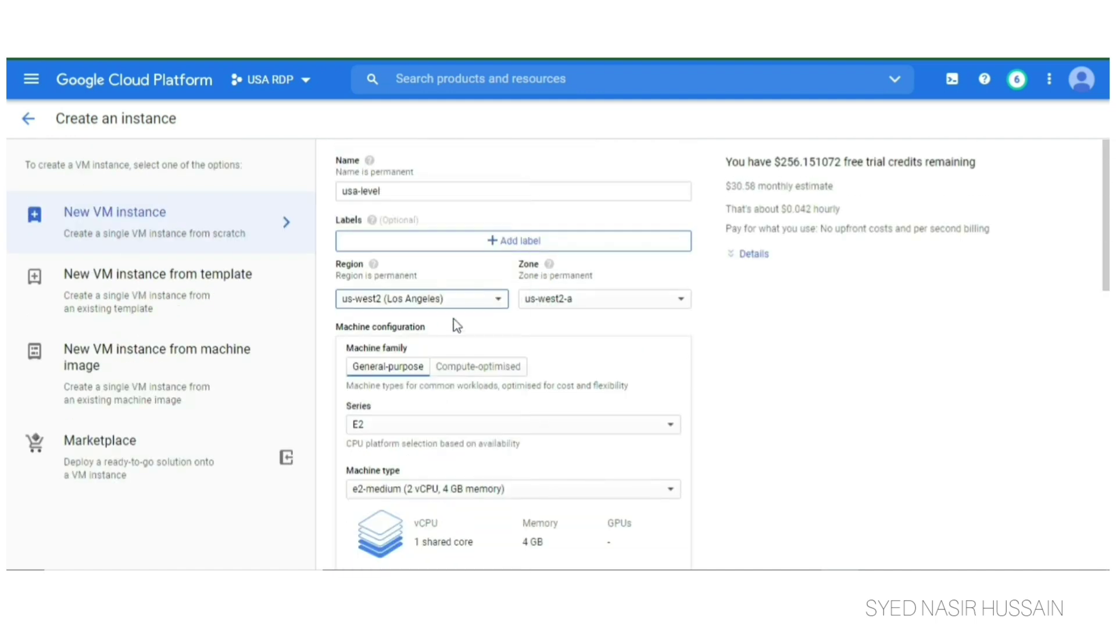
scroll(511, 360, "down", 3)
scroll(512, 360, "up", 2)
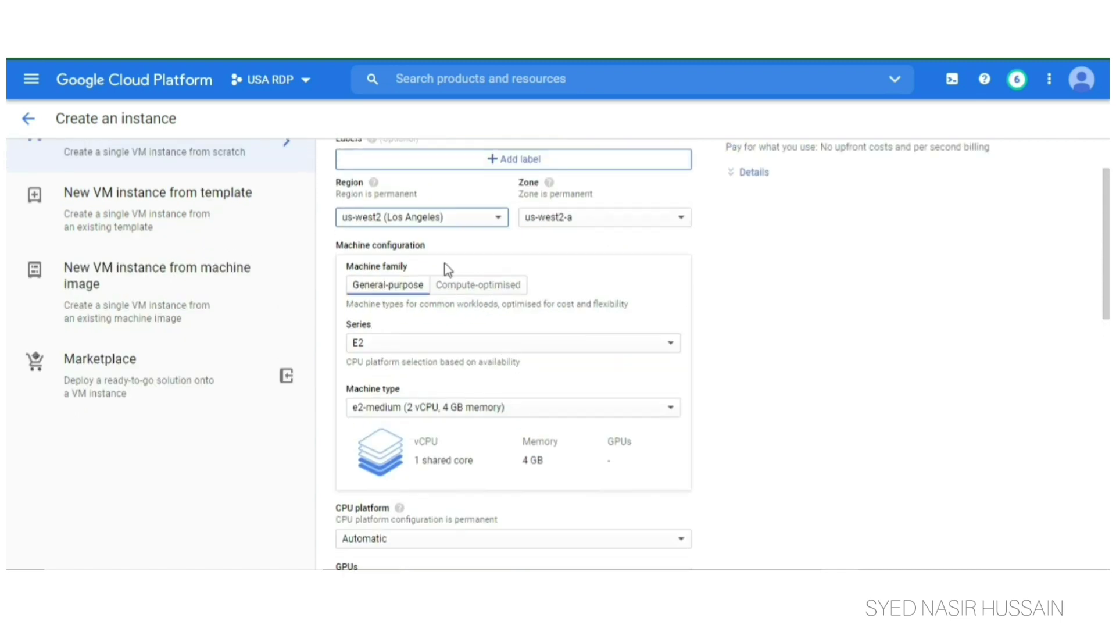
left_click(455, 221)
scroll(455, 226, "down", 1)
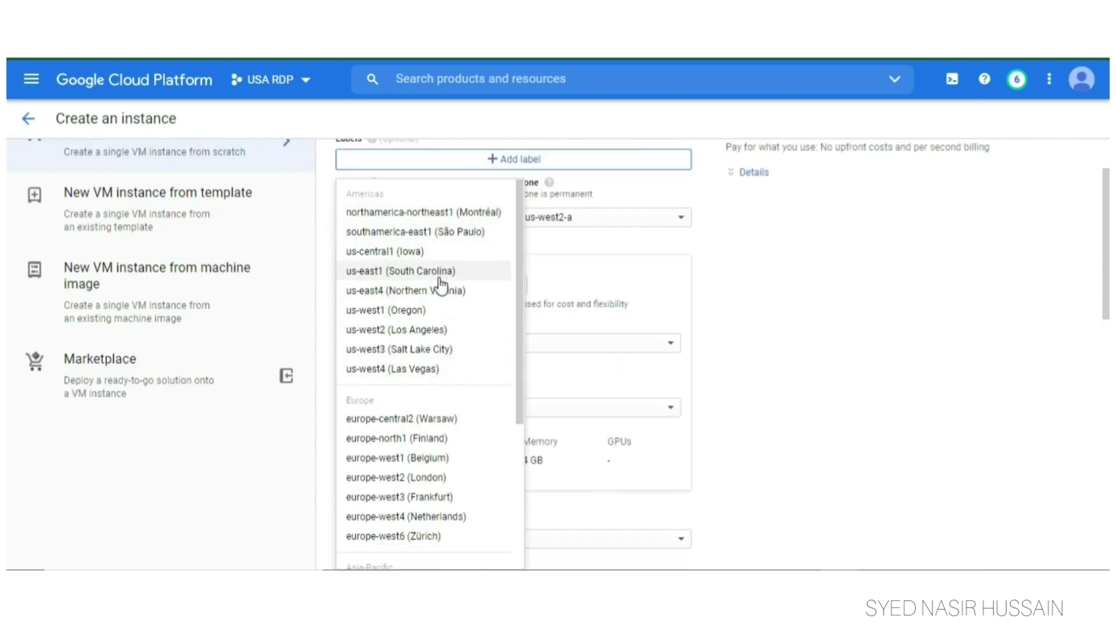
left_click(444, 331)
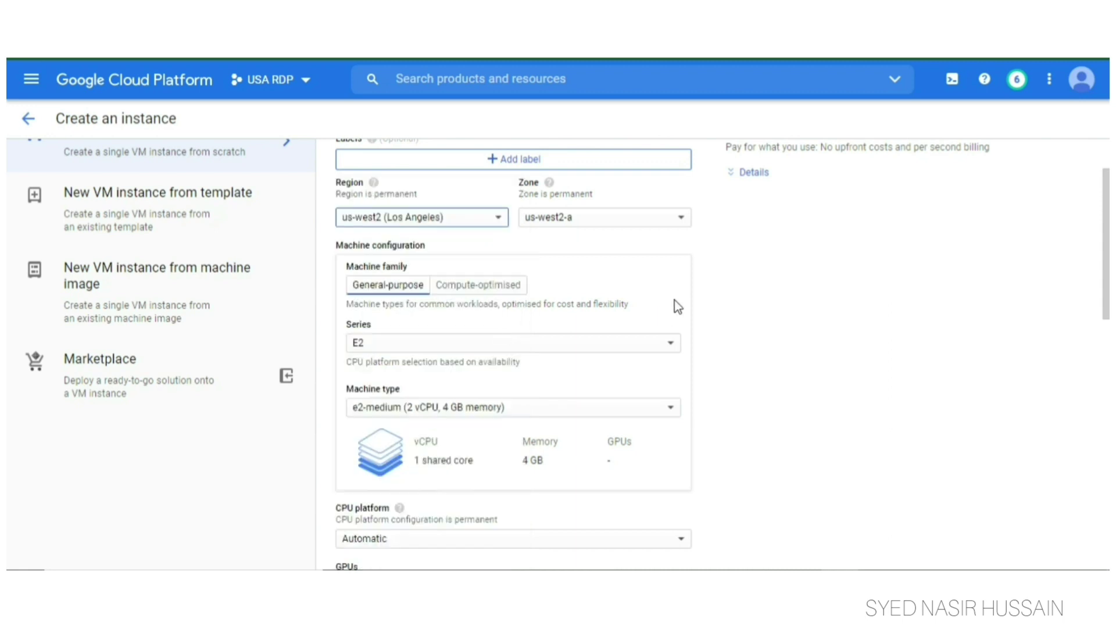
- Scroll down the instance form to the Boot disk section
scroll(510, 334, "down", 2)
scroll(507, 330, "down", 3)
scroll(507, 329, "down", 2)
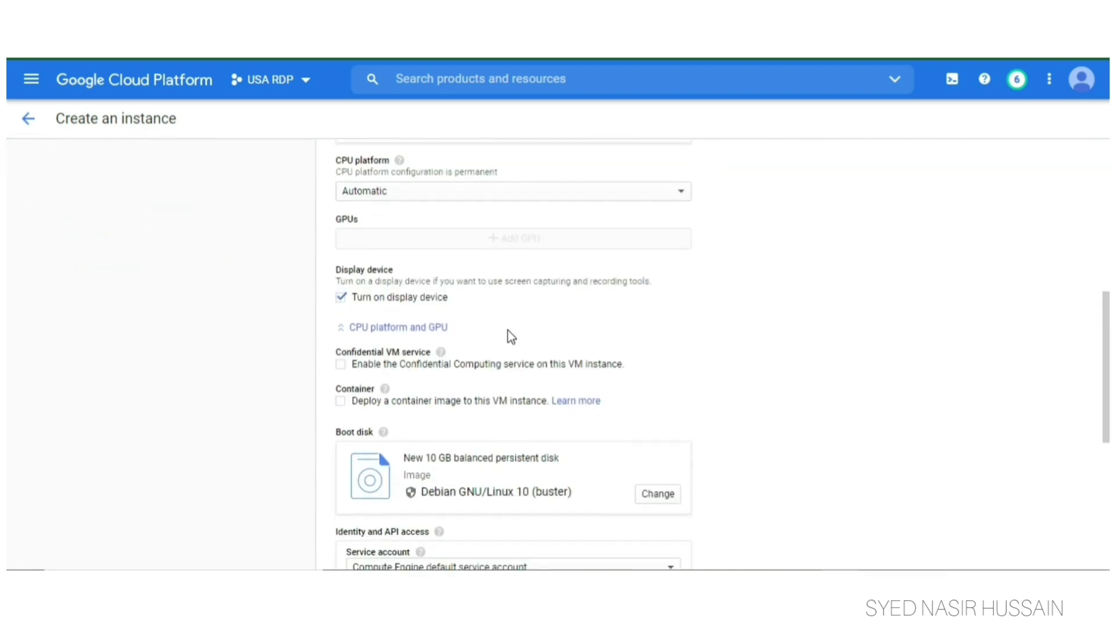
scroll(508, 329, "down", 1)
scroll(507, 334, "down", 1)
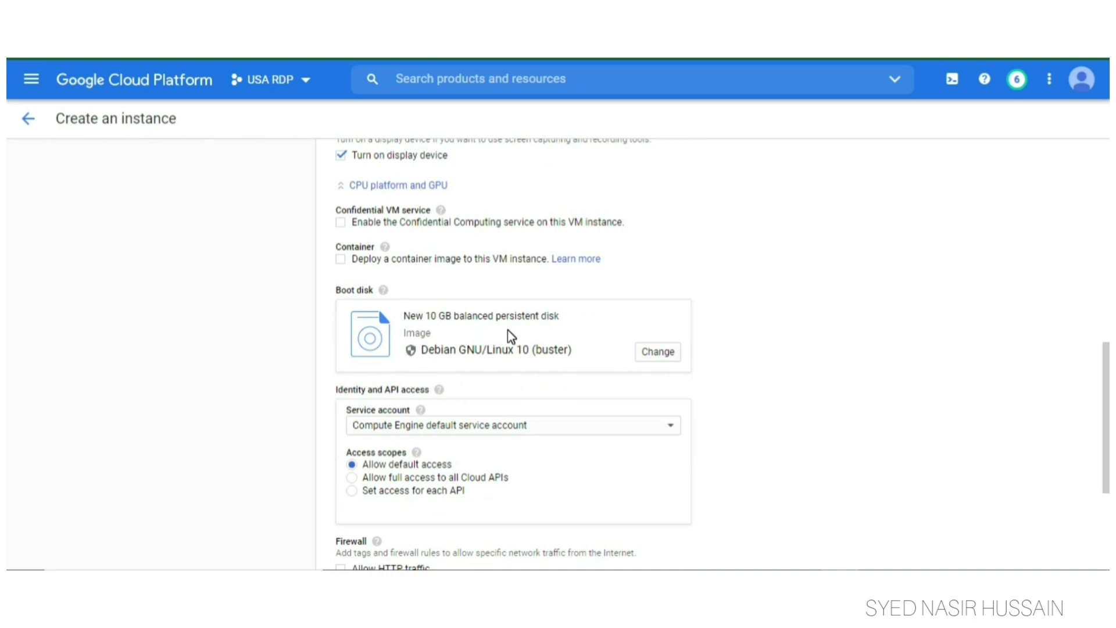
scroll(510, 335, "down", 1)
scroll(510, 336, "up", 1)
scroll(406, 298, "down", 1)
- Change the boot disk image to Windows Server 2016 Datacenter
left_click(651, 271)
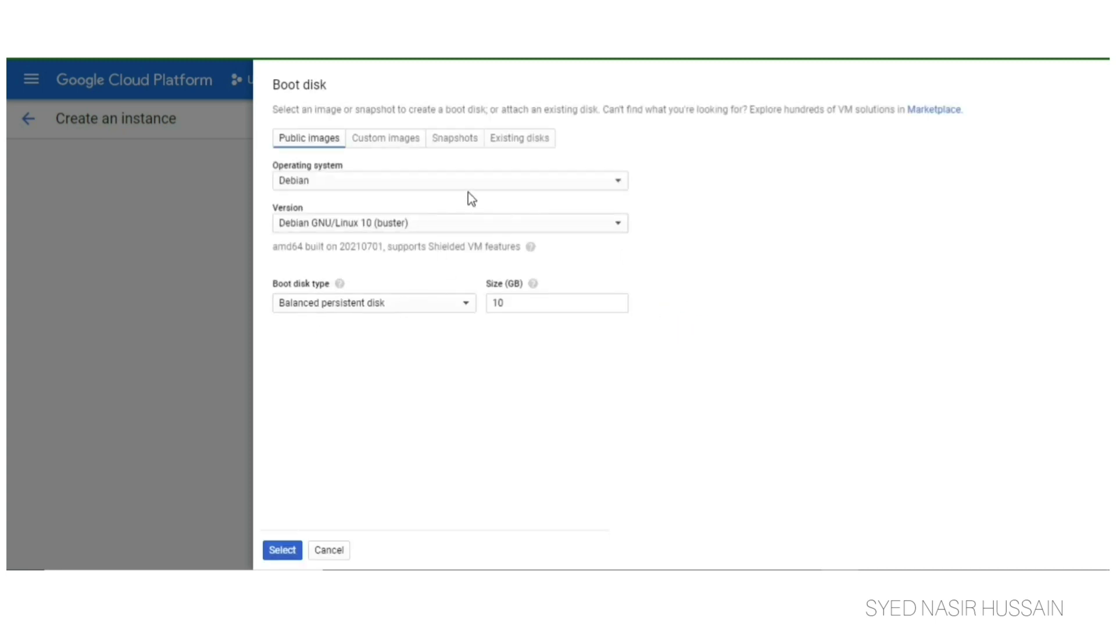
left_click(439, 183)
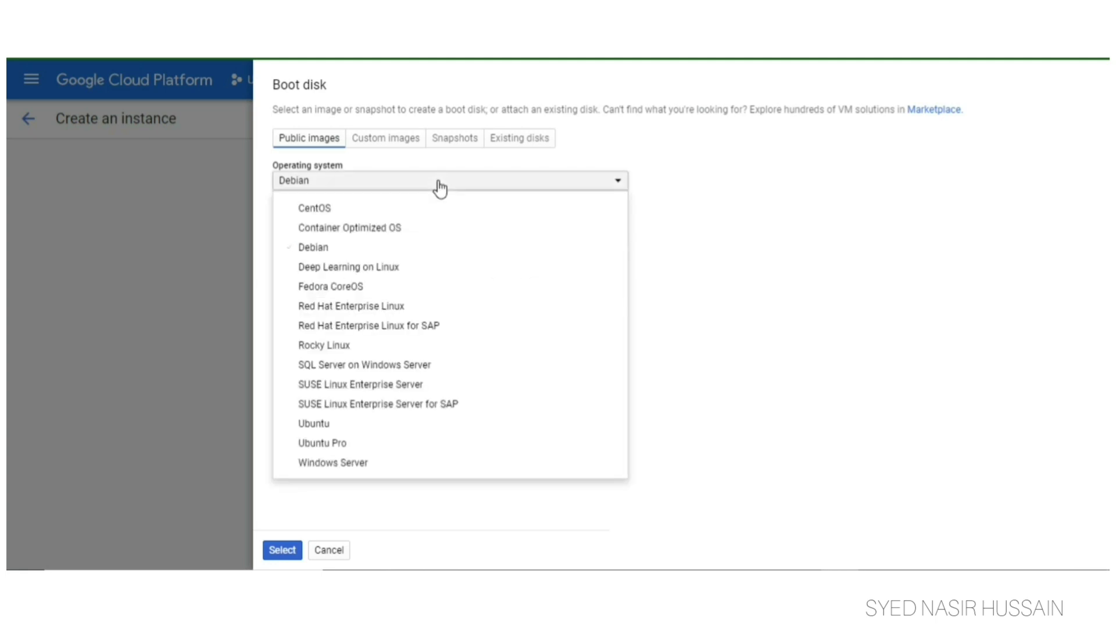
left_click(351, 465)
left_click(378, 228)
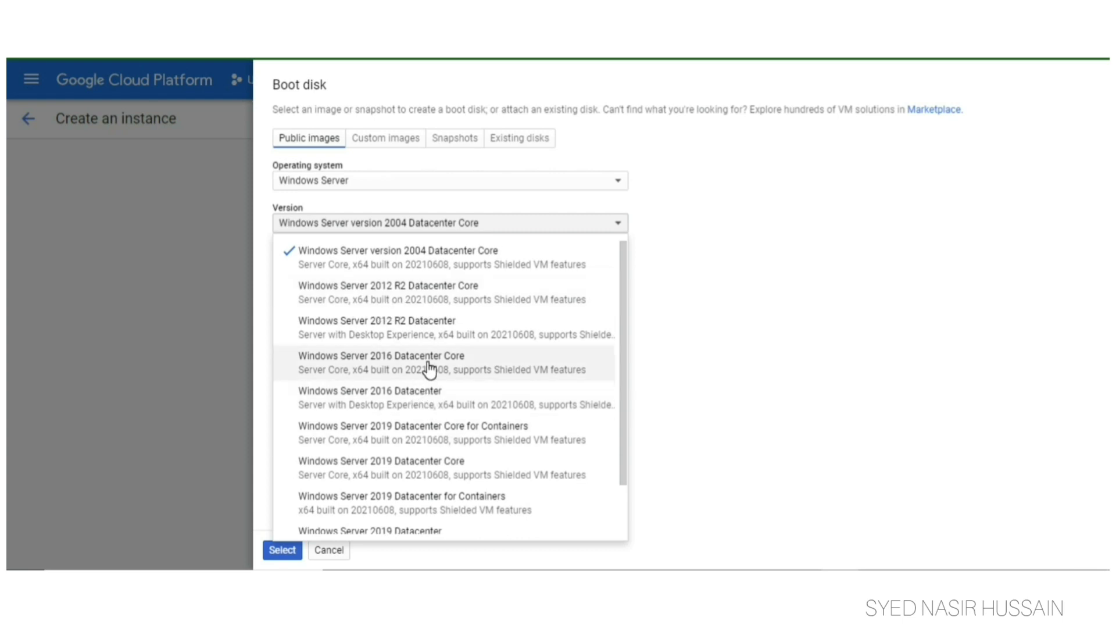
left_click(430, 393)
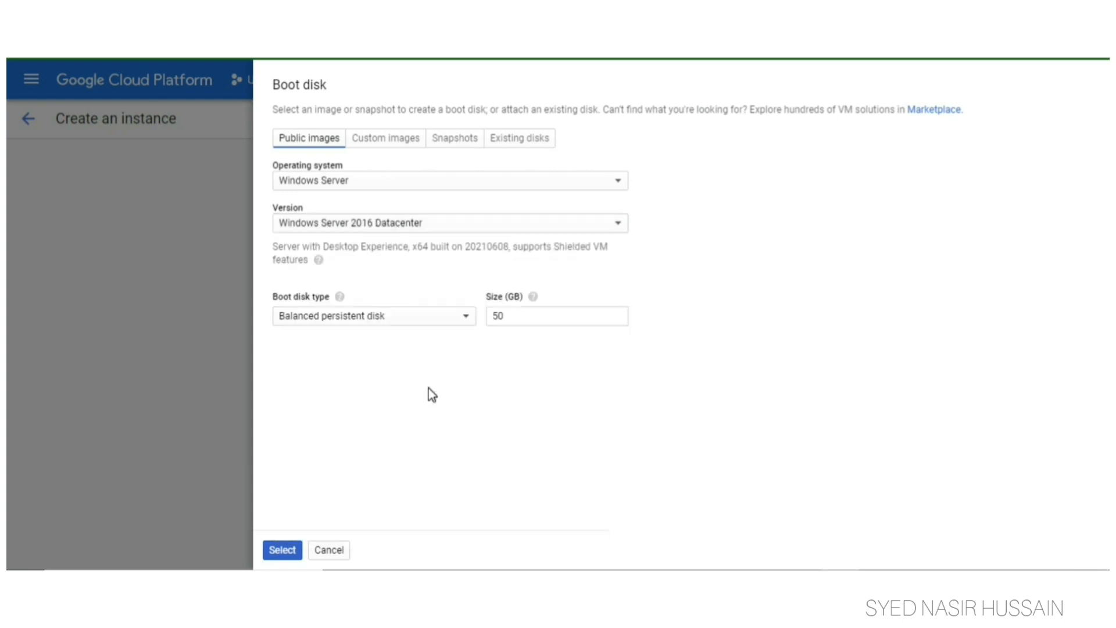
- Make the boot disk a 50 GB Standard persistent disk and confirm it
left_click(466, 317)
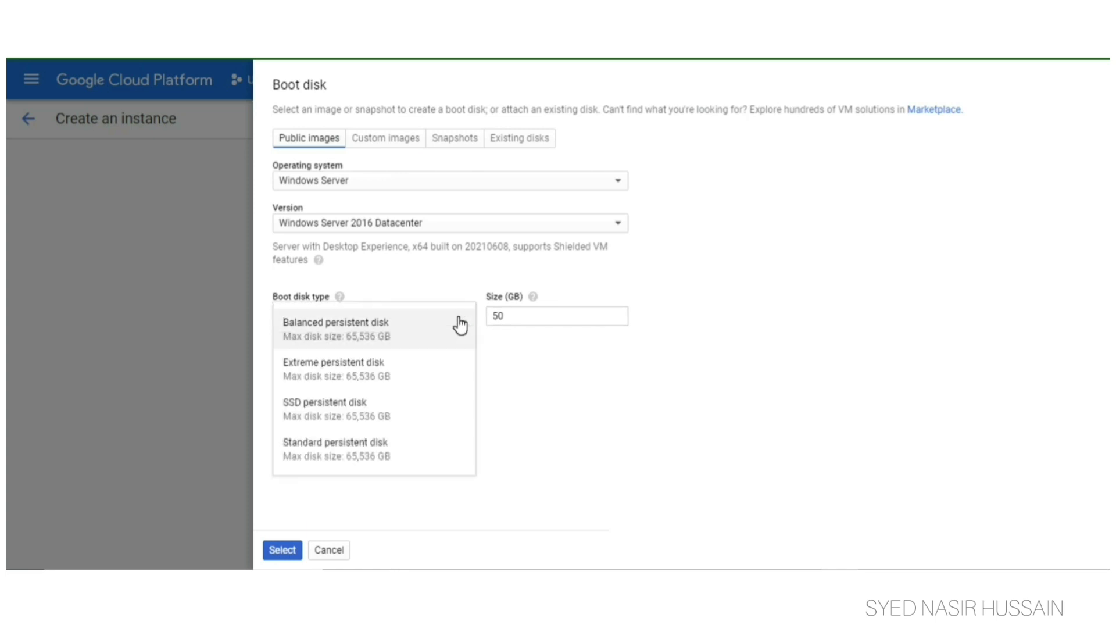
left_click(386, 451)
left_click(487, 318)
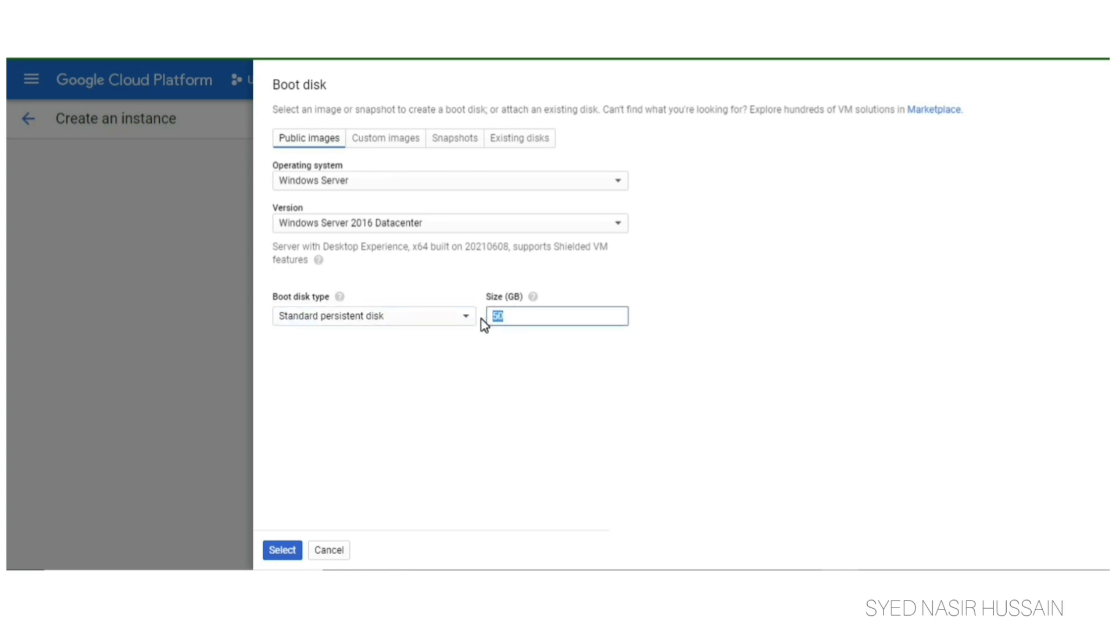
key("Home")
left_click(490, 380)
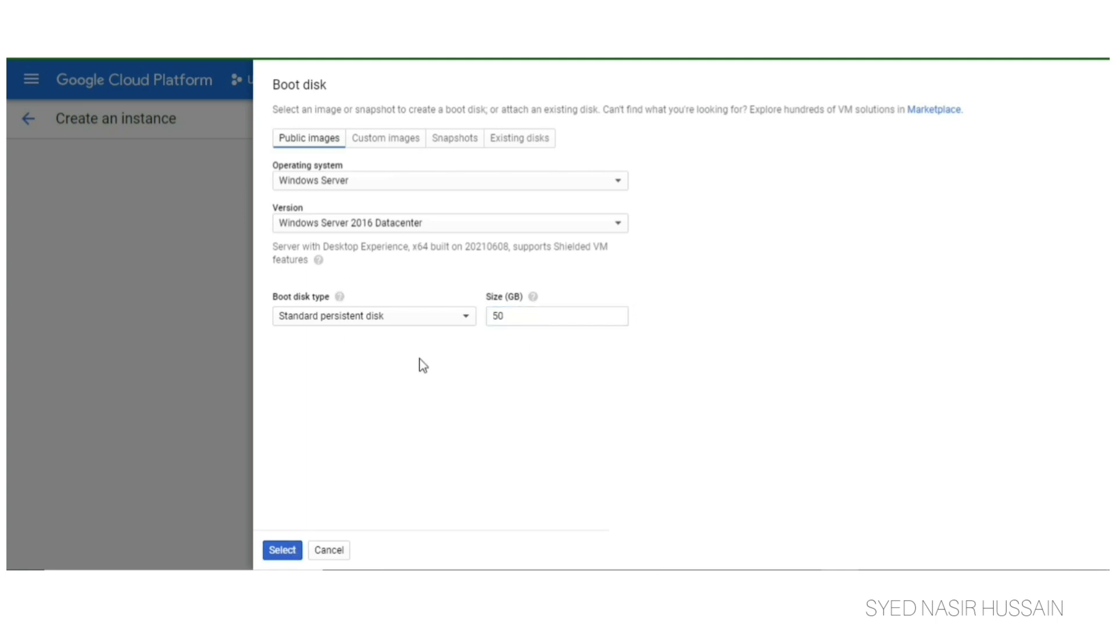
left_click(283, 550)
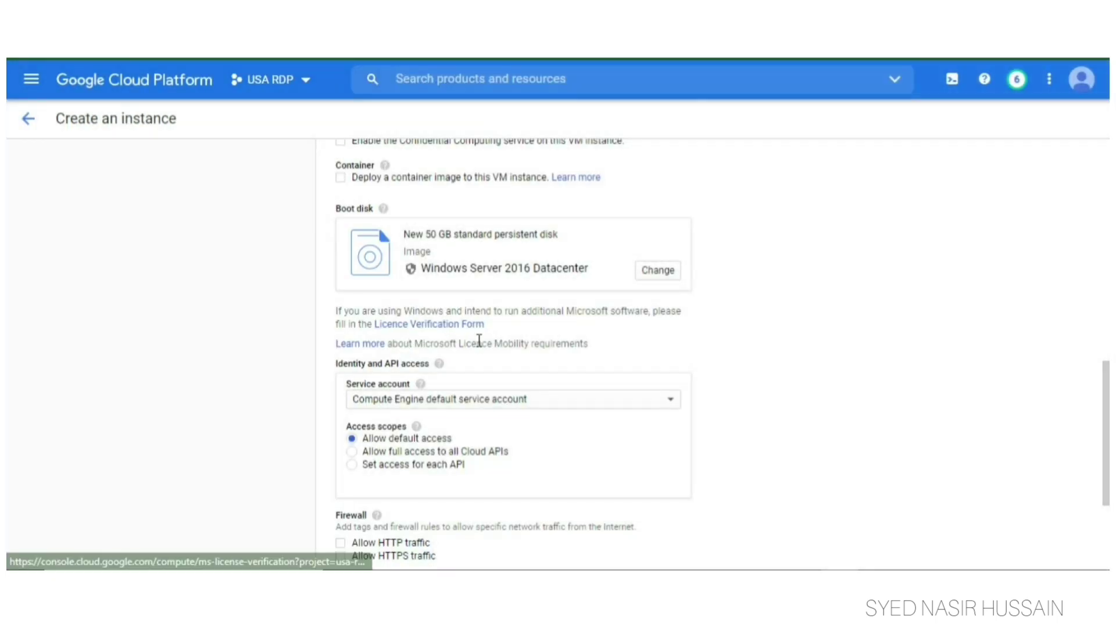
- Allow HTTP and HTTPS traffic to the new instance
scroll(482, 346, "down", 3)
left_click(340, 380)
left_click(340, 393)
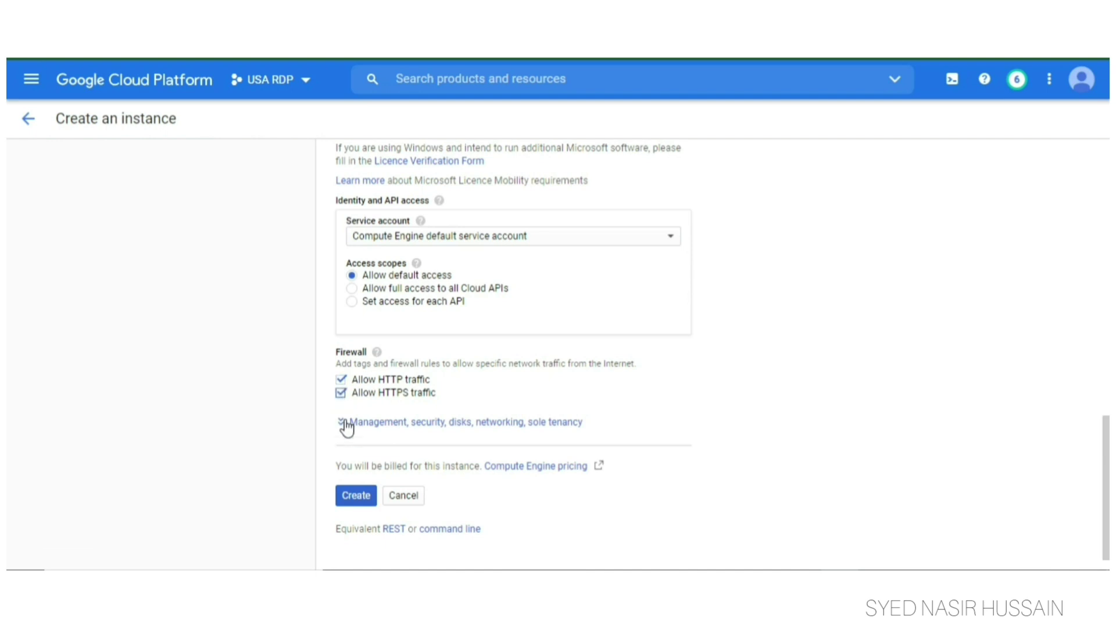
left_click(349, 422)
- Open the Set Windows password dialog for the usa-level VM
scroll(473, 416, "down", 4)
scroll(473, 416, "down", 3)
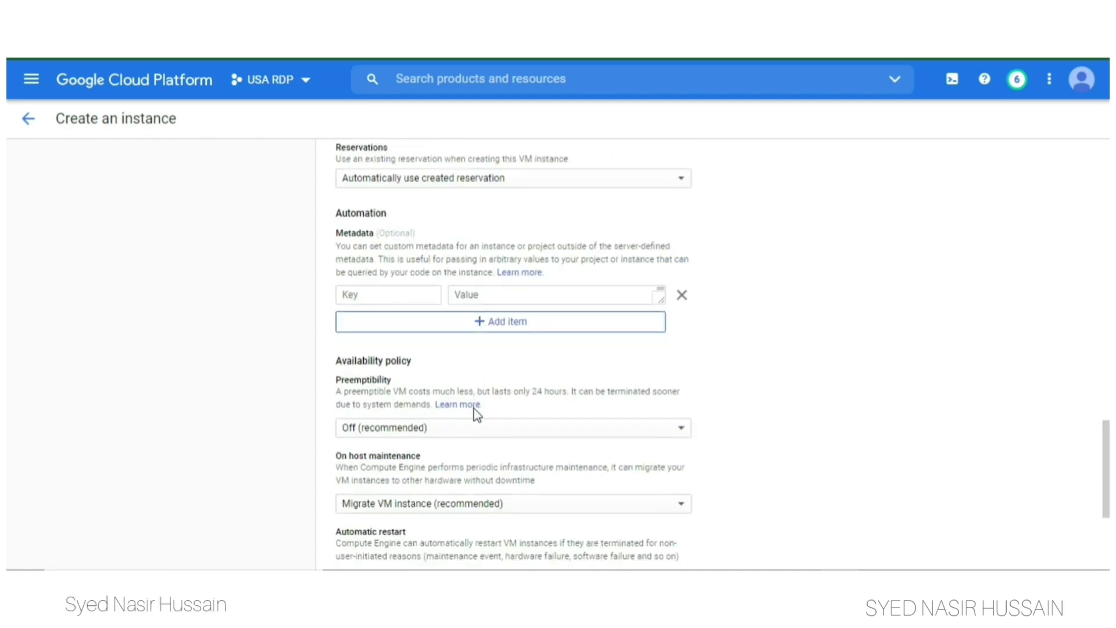
scroll(473, 416, "down", 4)
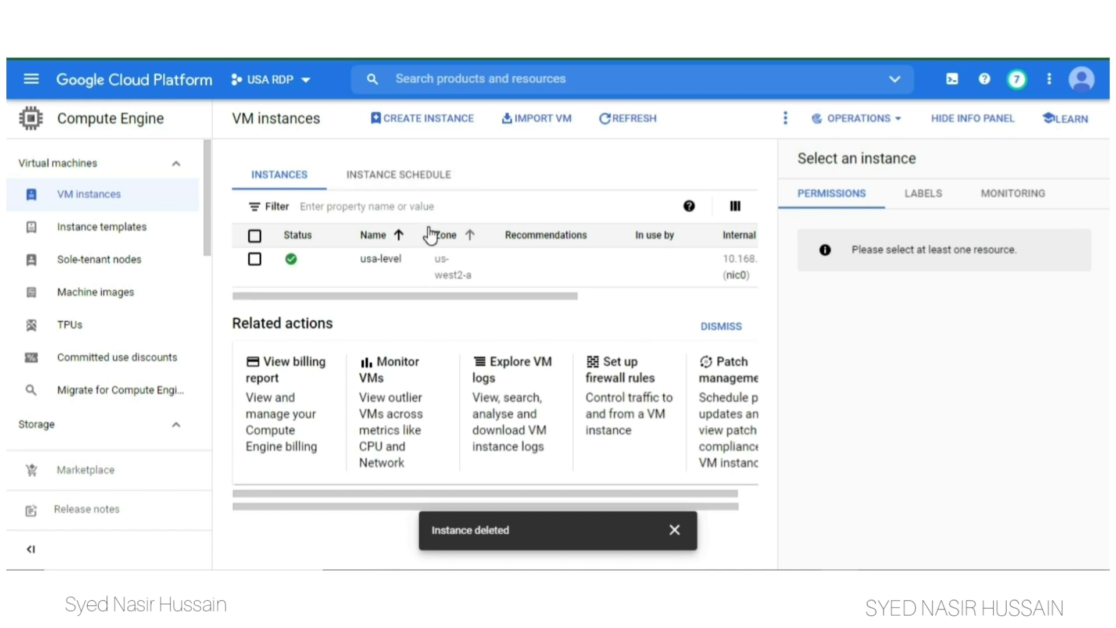
left_click_drag(524, 296, 703, 307)
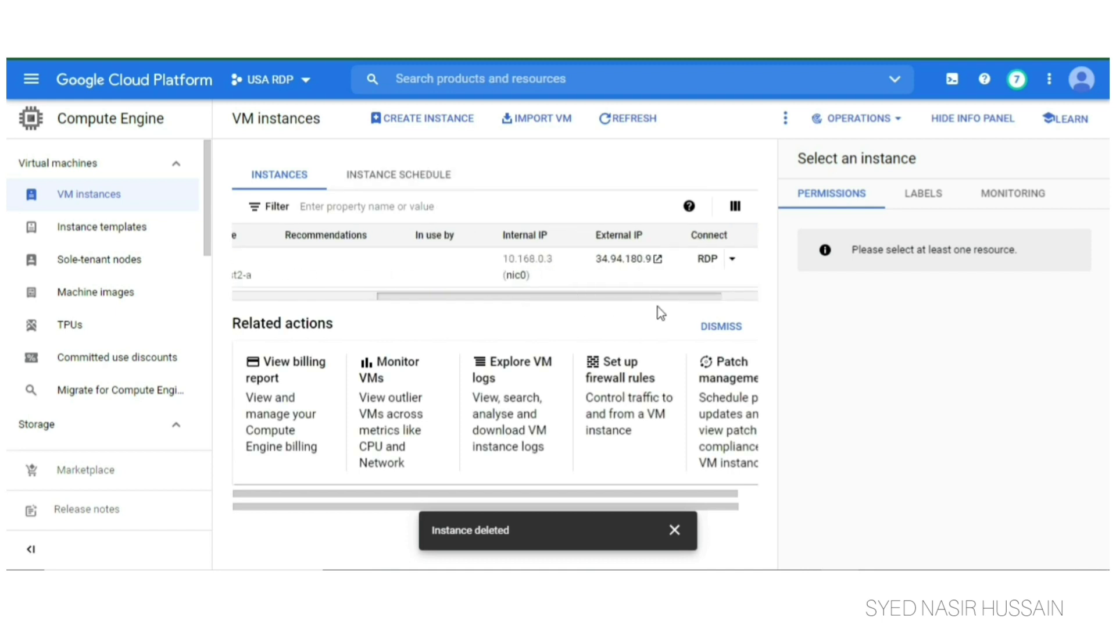
left_click(678, 259)
left_click(698, 288)
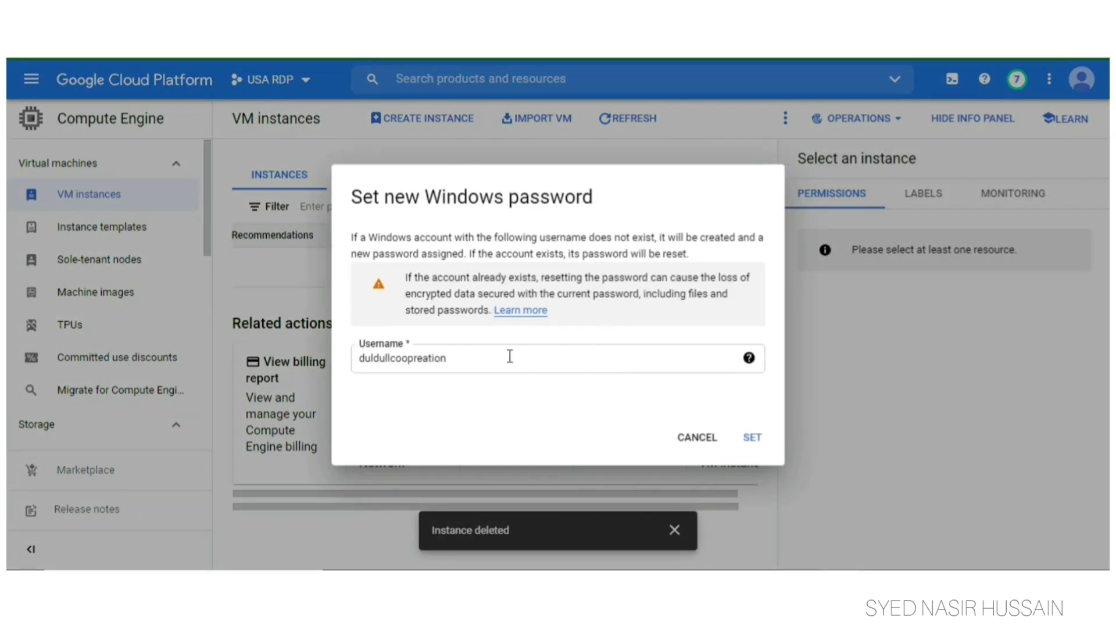
- Replace the prefilled username, generate its Windows password, copy it, and close the dialog
left_click_drag(510, 356, 361, 356)
key("BackSpace")
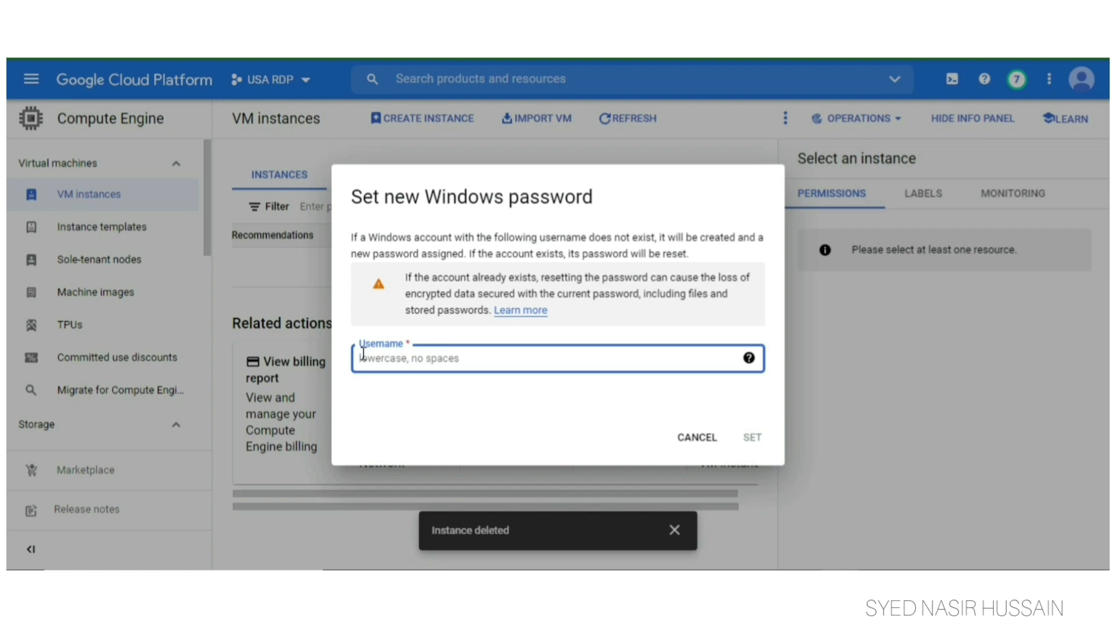
type("usalevel")
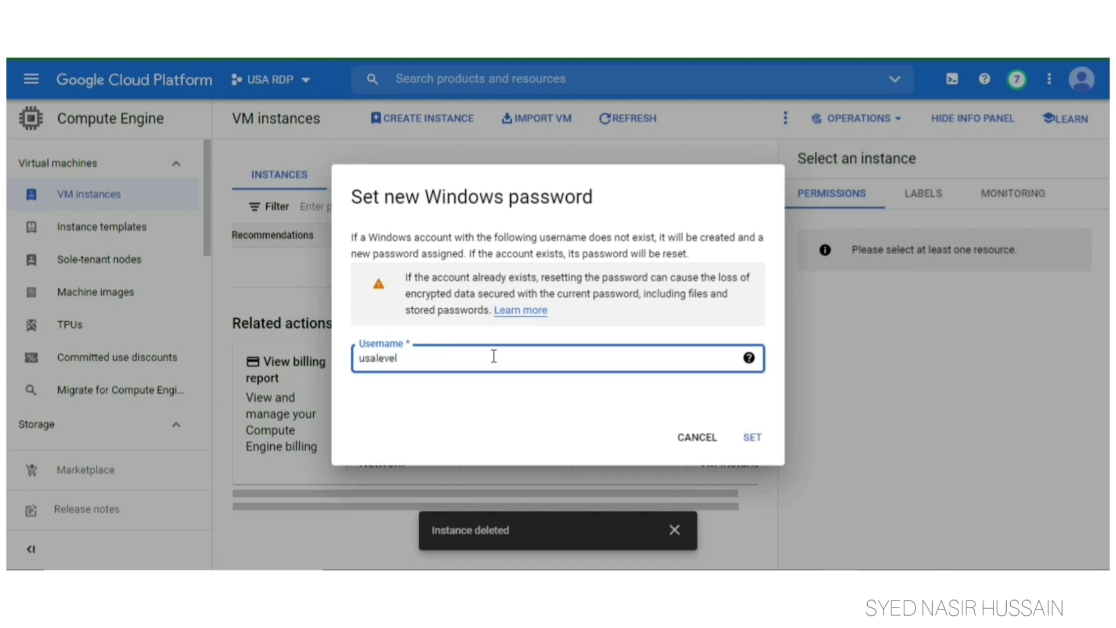
left_click(751, 437)
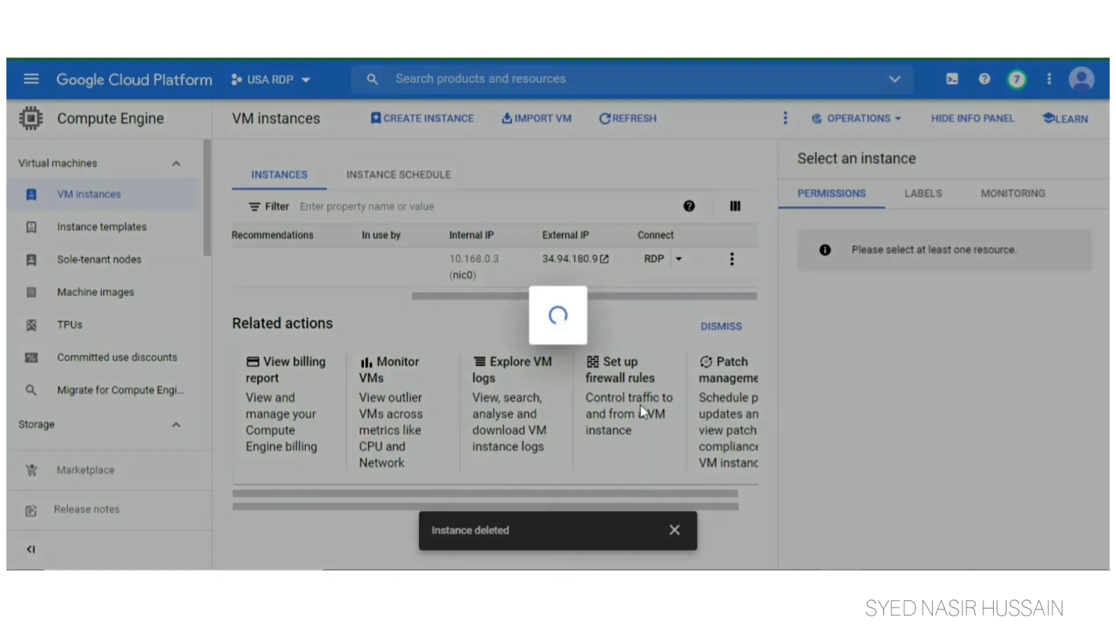
left_click(678, 327)
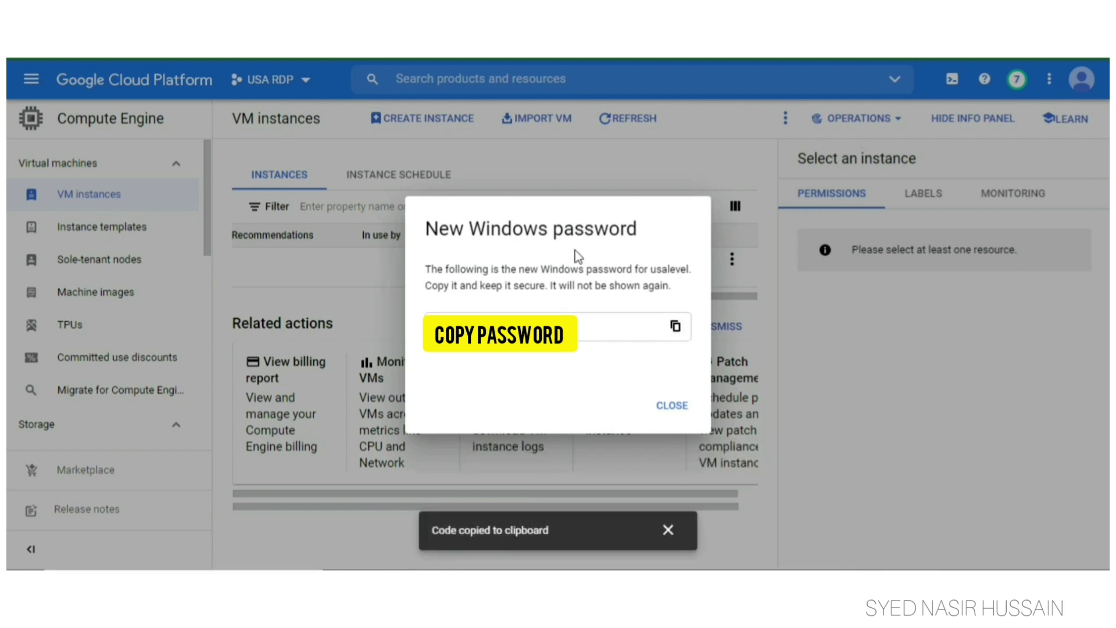
left_click(668, 404)
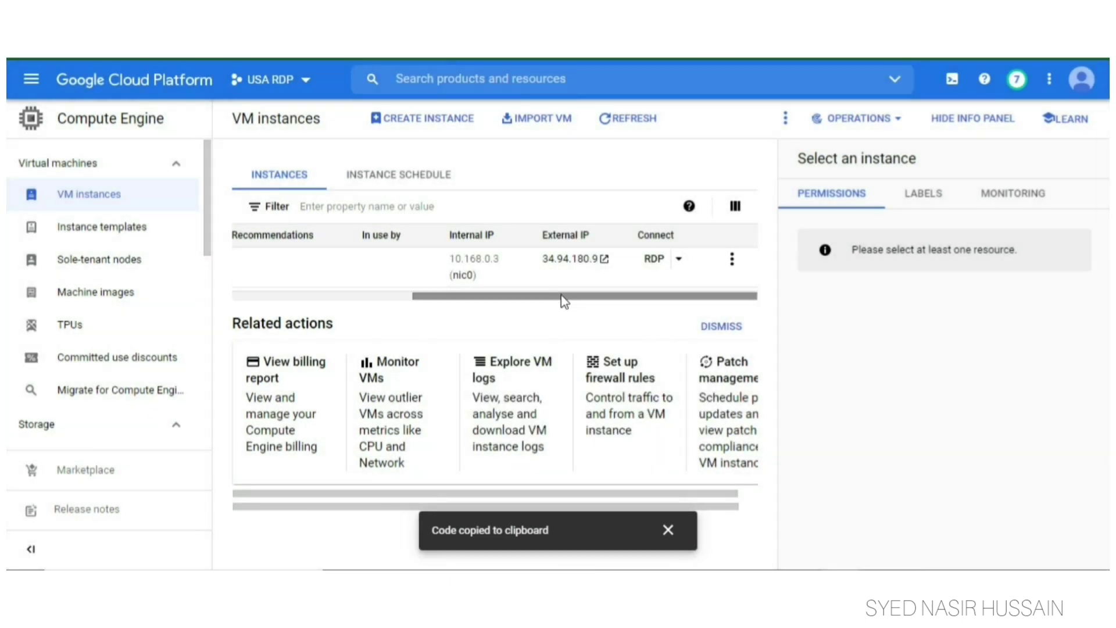
- Download the usa-level RDP file and show it in its folder
left_click(678, 259)
left_click(728, 343)
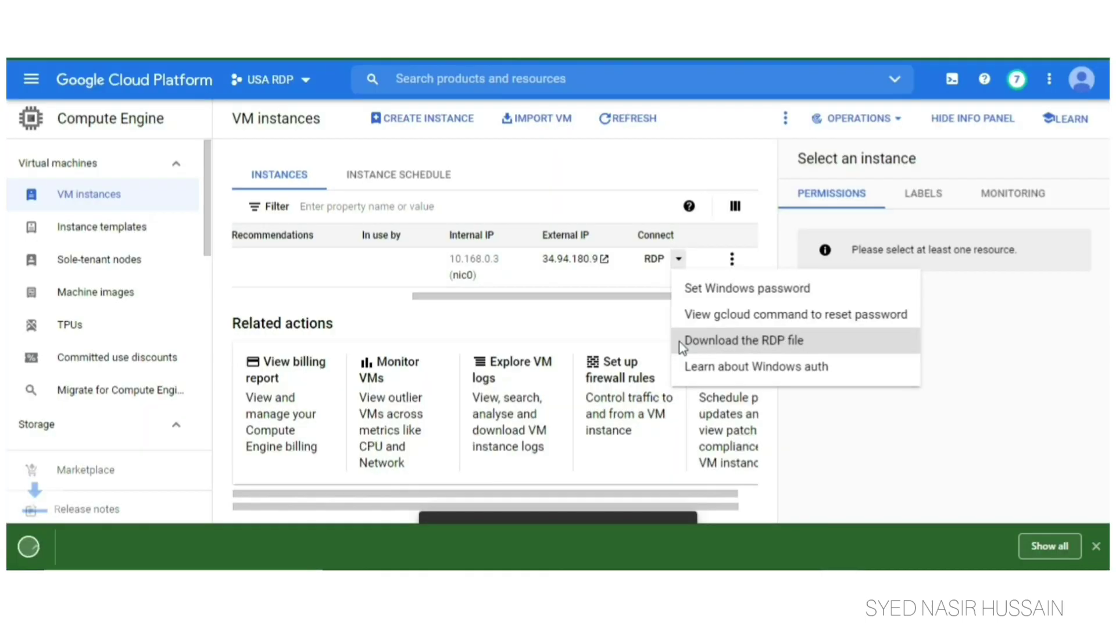
left_click(683, 343)
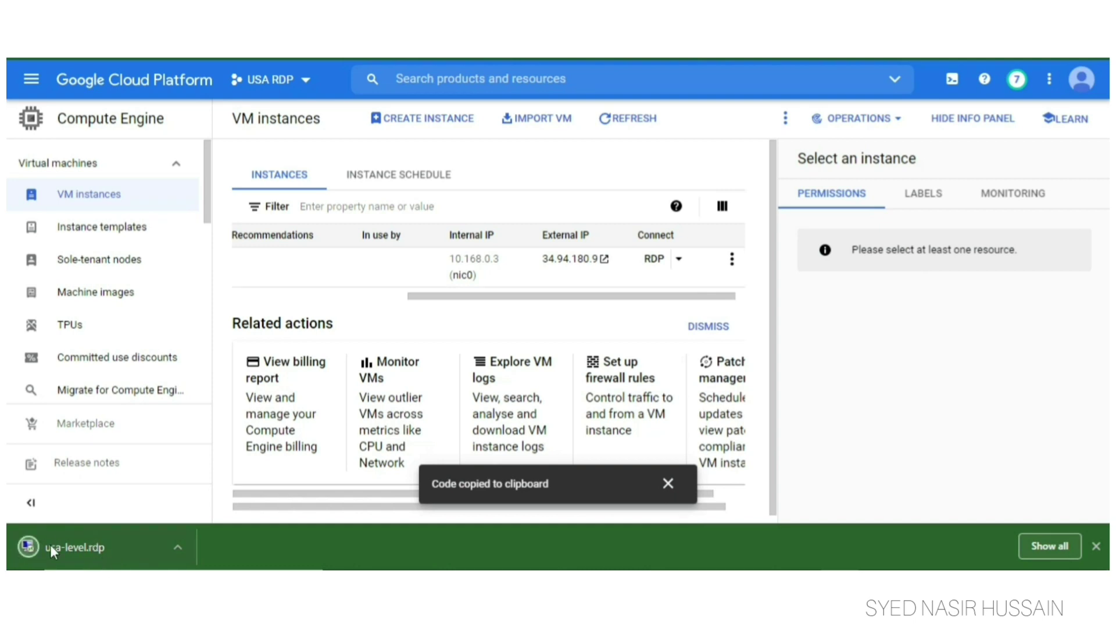
left_click(176, 548)
left_click(238, 491)
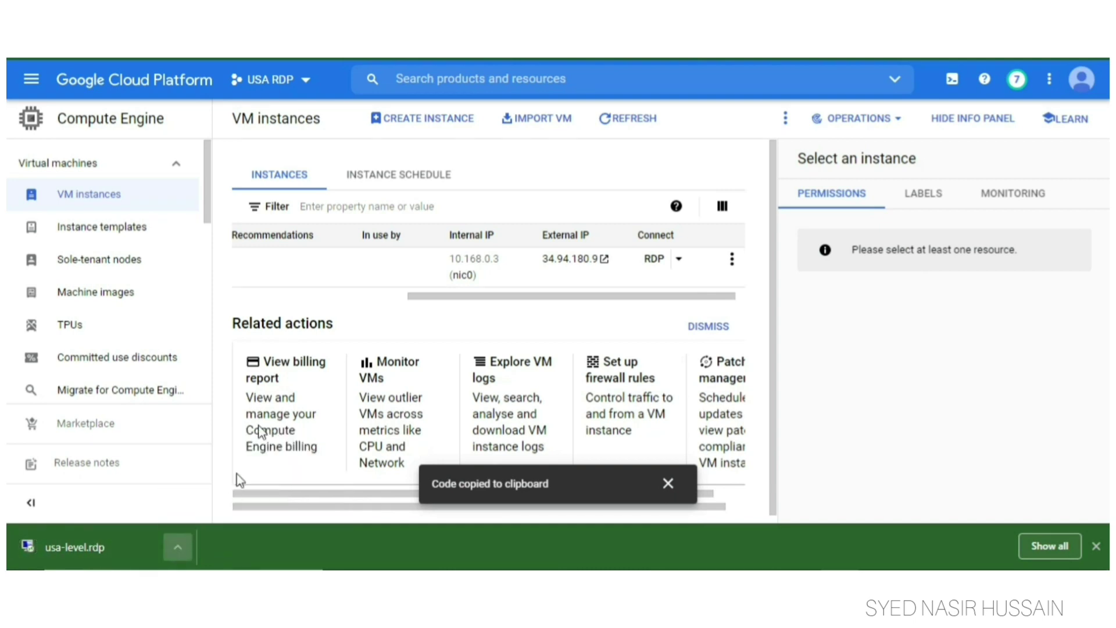
- Launch usa-level.rdp to connect to the VM
double_click(354, 181)
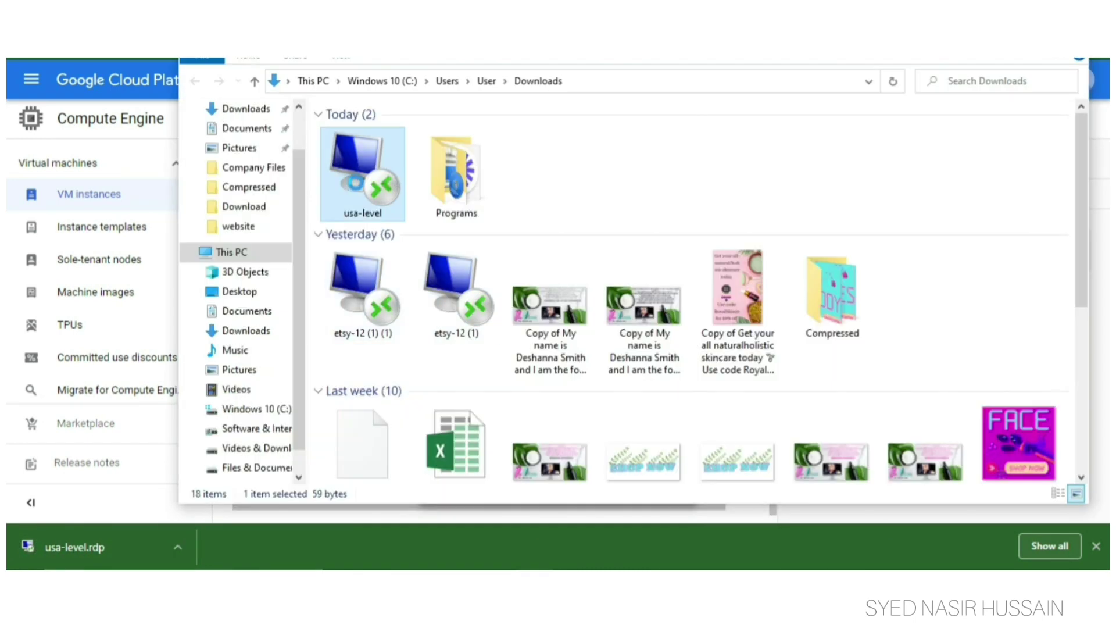
right_click(356, 182)
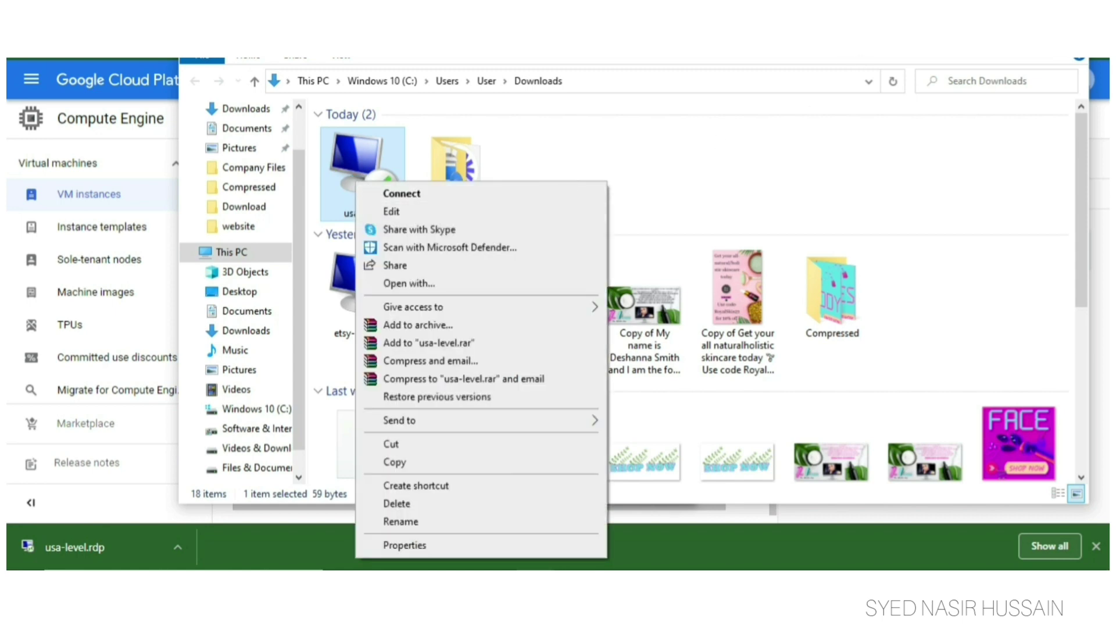
left_click(388, 195)
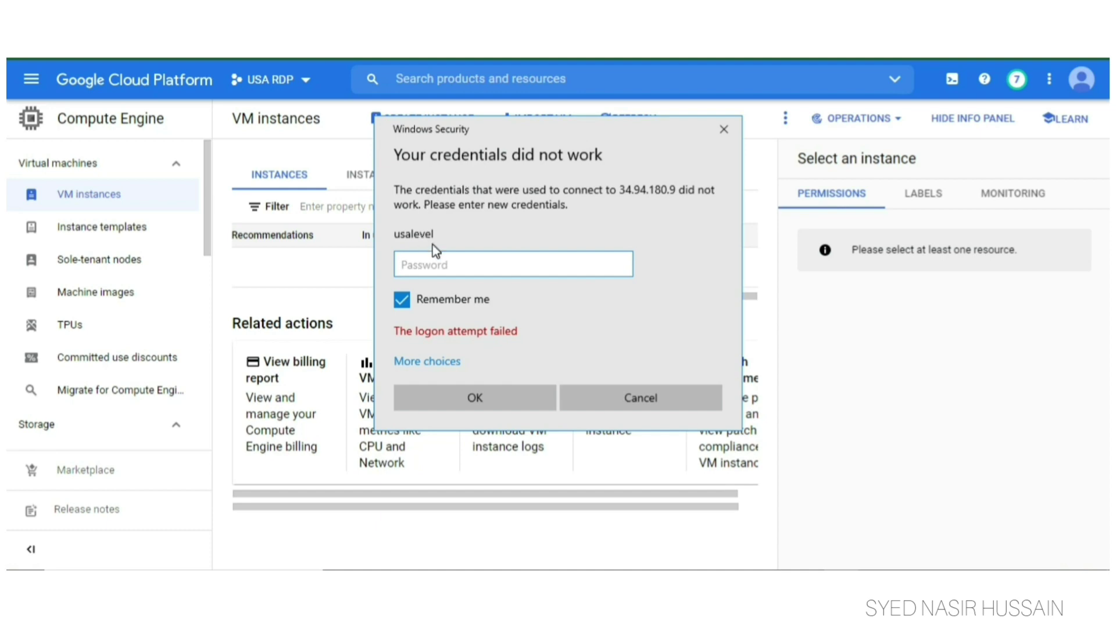
- Sign in with the copied password and accept the certificate to connect to 34.94.180.9
key("ctrl+v")
left_click(455, 392)
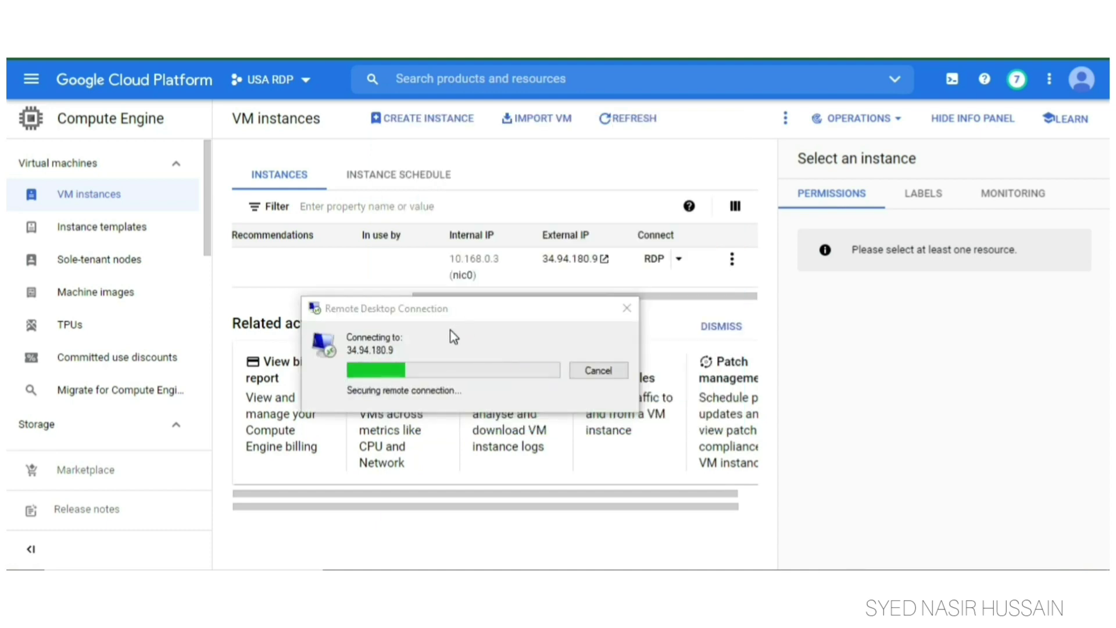
left_click(604, 414)
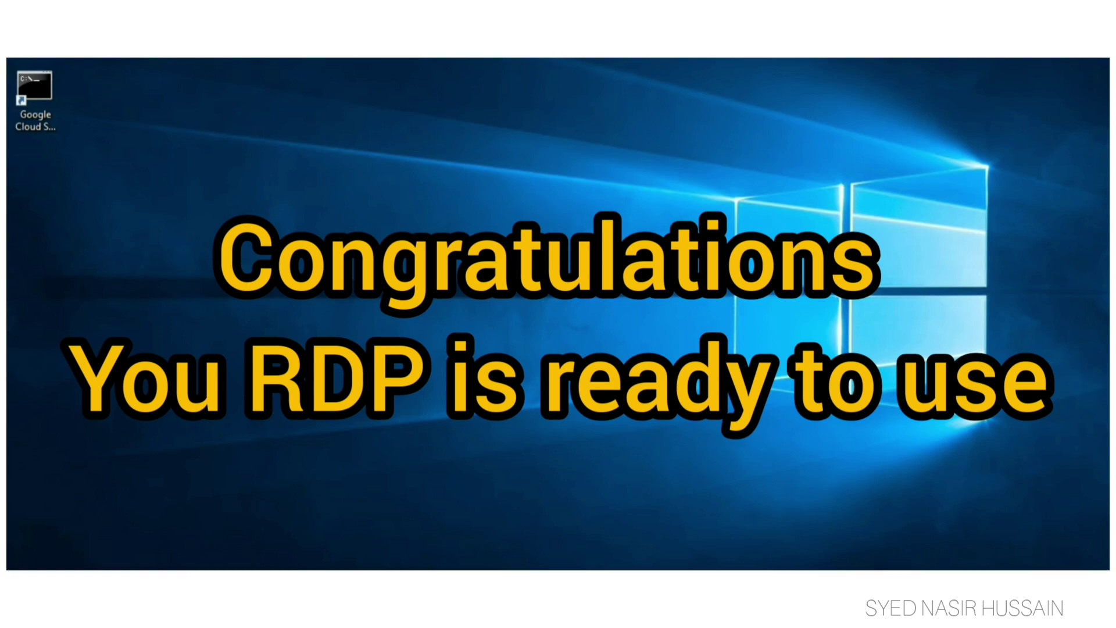
- Search Windows for 'con', then dismiss the search and the desktop context menu
key("super")
type("con")
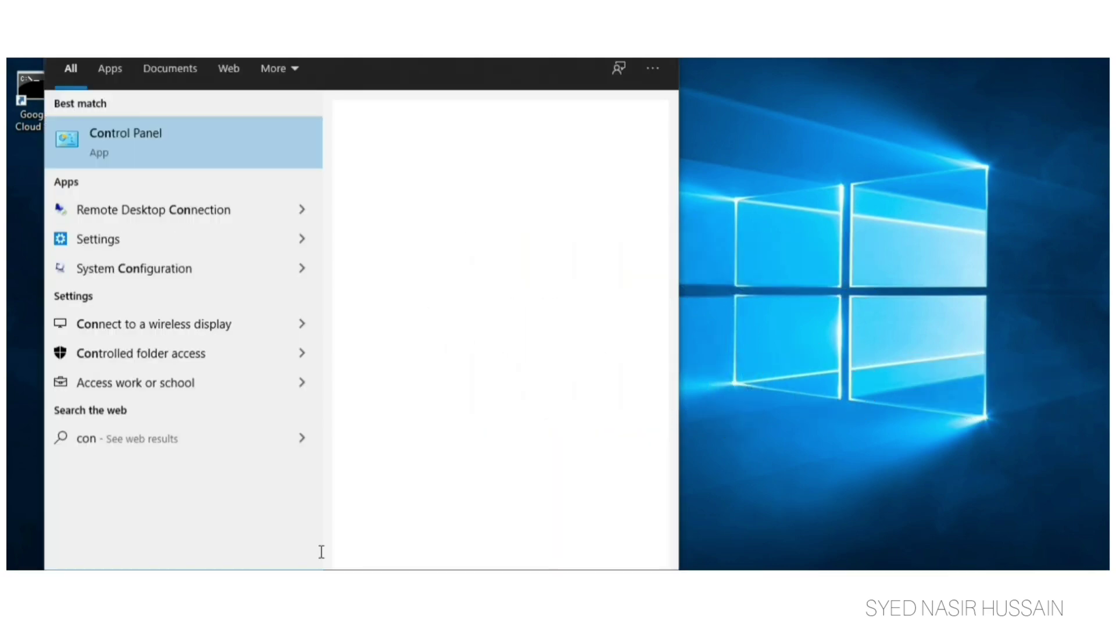
left_click(749, 239)
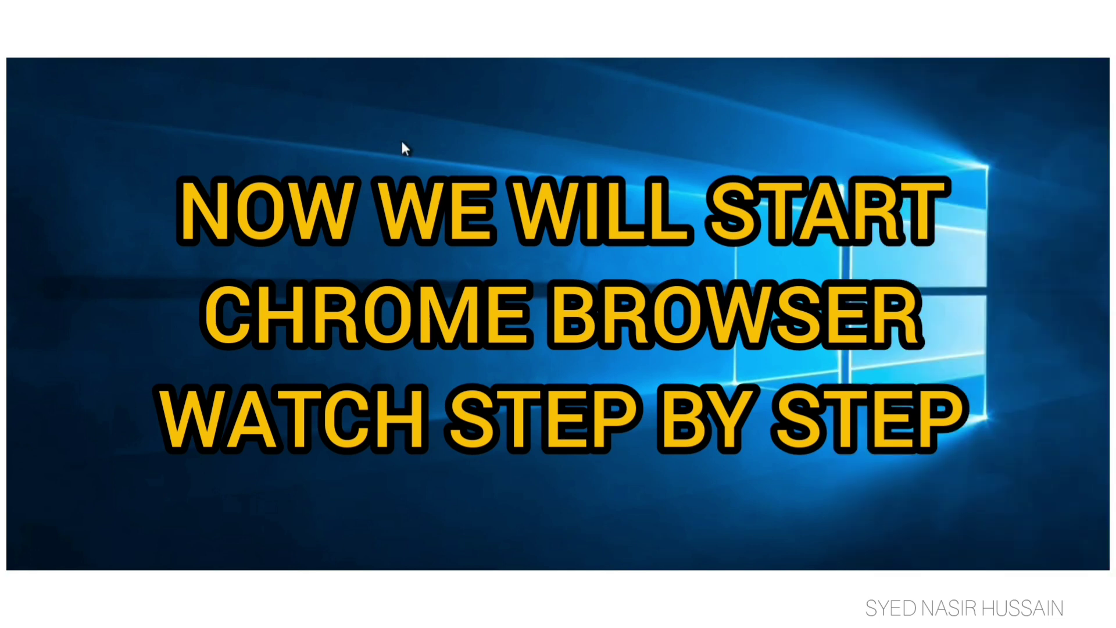
right_click(401, 142)
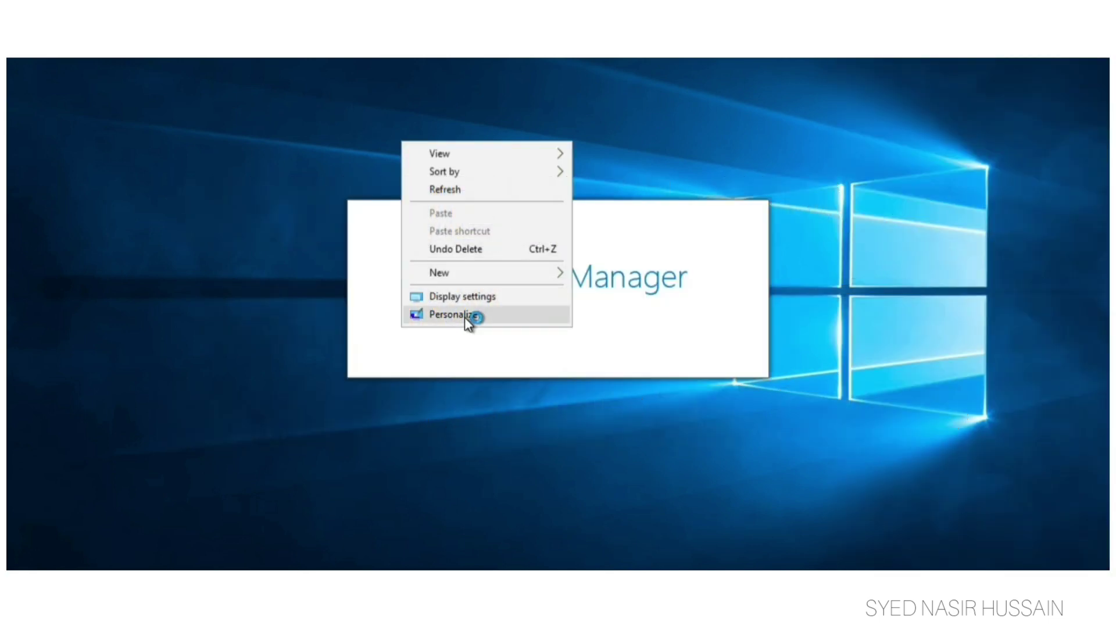
left_click(464, 316)
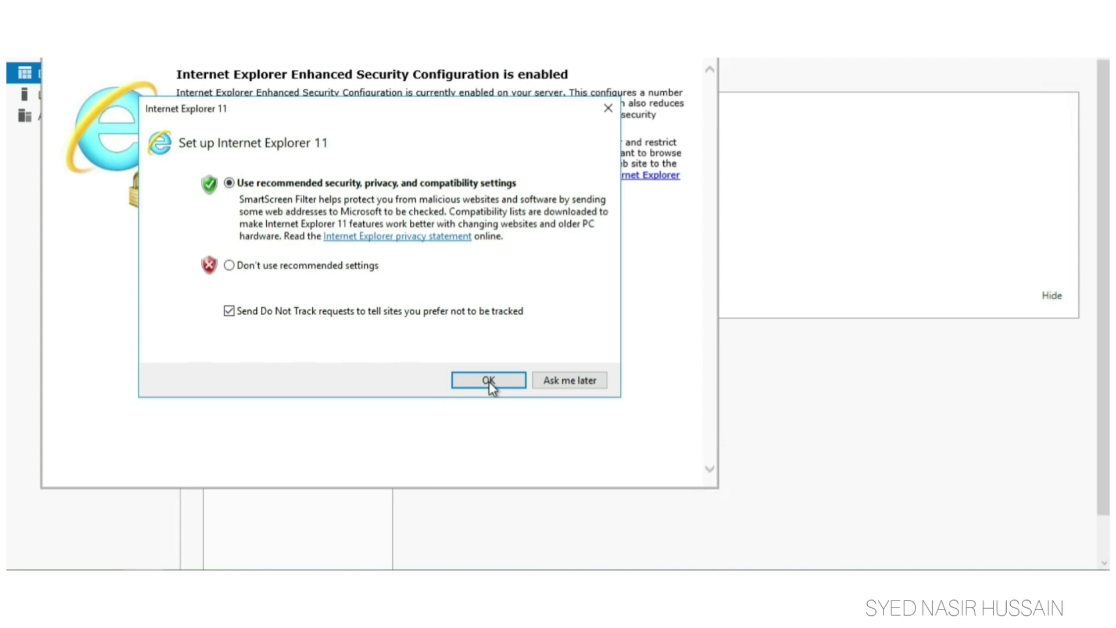
- Close the Internet Explorer setup prompt and the IE Enhanced Security help window
left_click(488, 381)
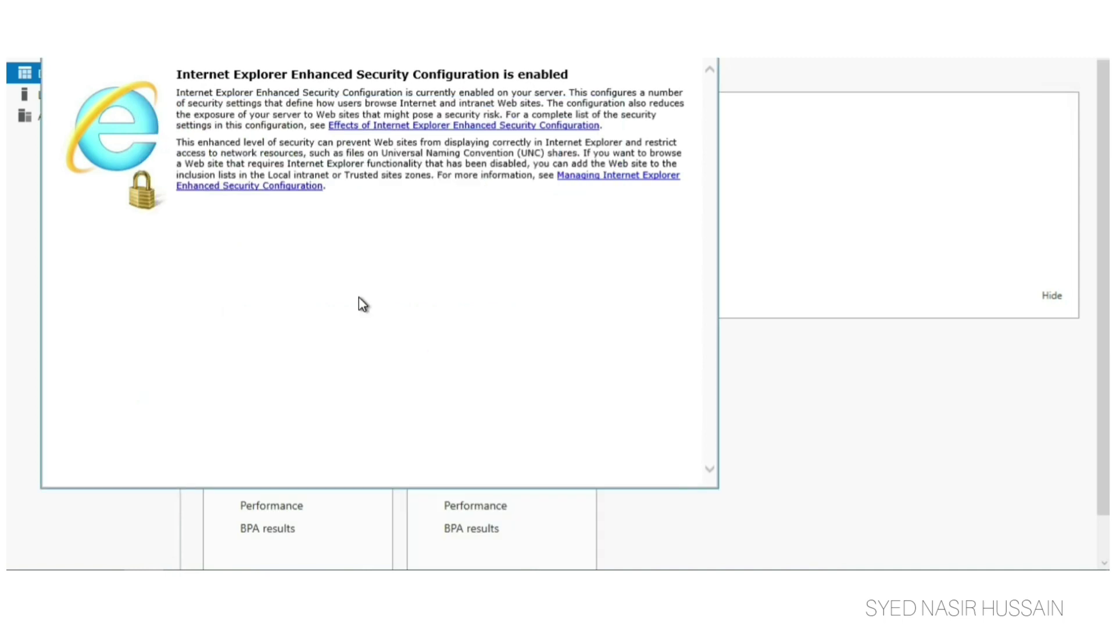
left_click(412, 138)
scroll(523, 279, "down", 5)
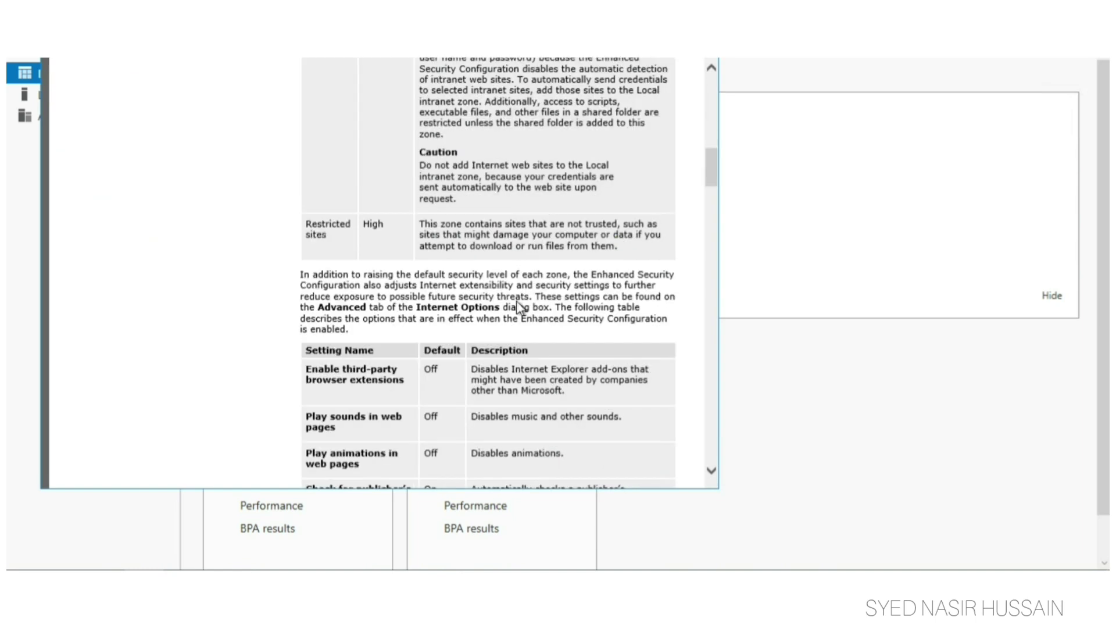
scroll(519, 308, "down", 5)
key("alt+F4")
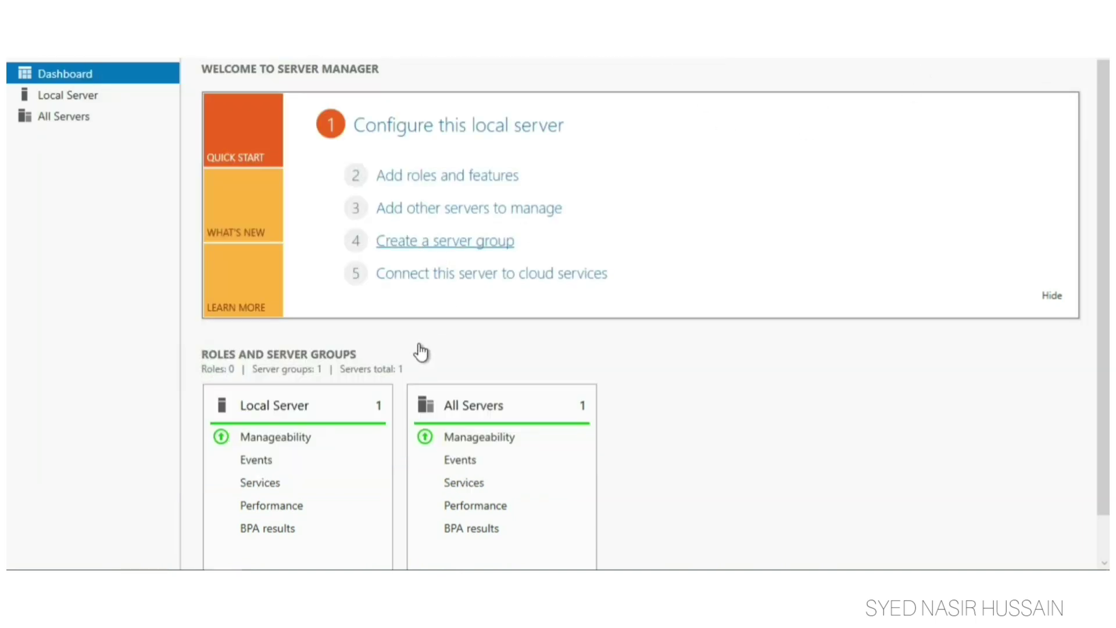
- From Local Server, set IE Enhanced Security Configuration to Off for Users and Administrators
left_click(67, 97)
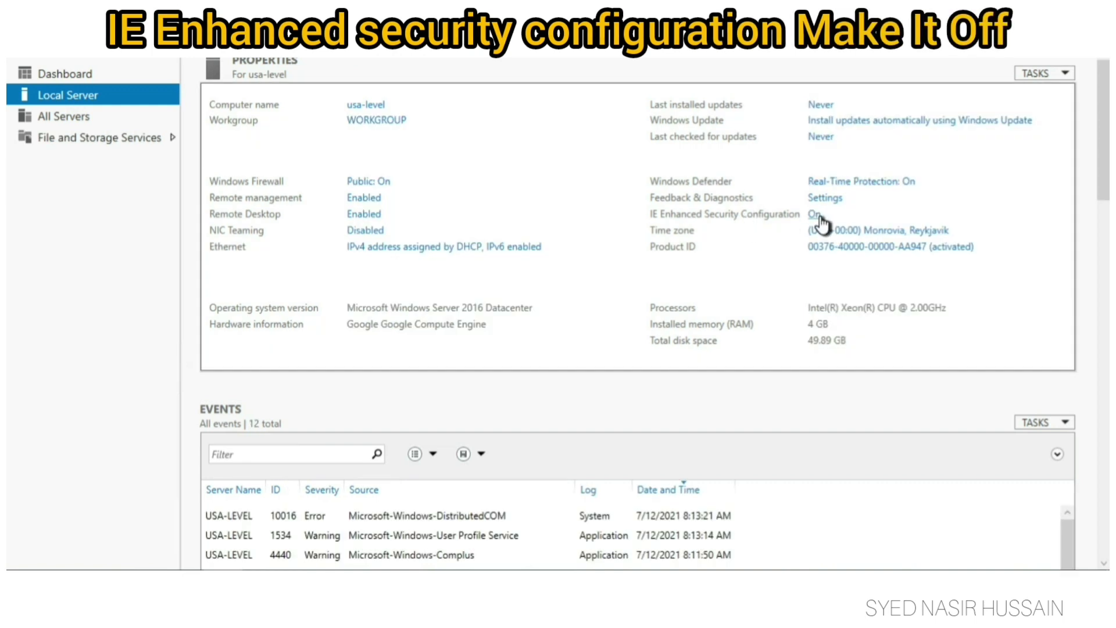
left_click(818, 215)
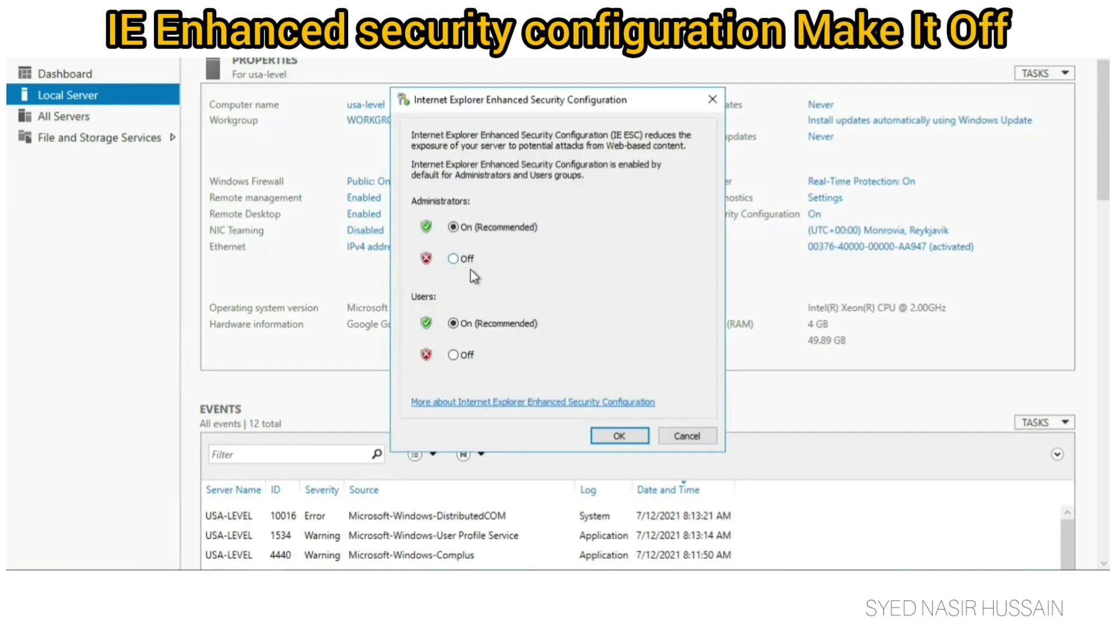
left_click(455, 355)
left_click(453, 259)
left_click(613, 436)
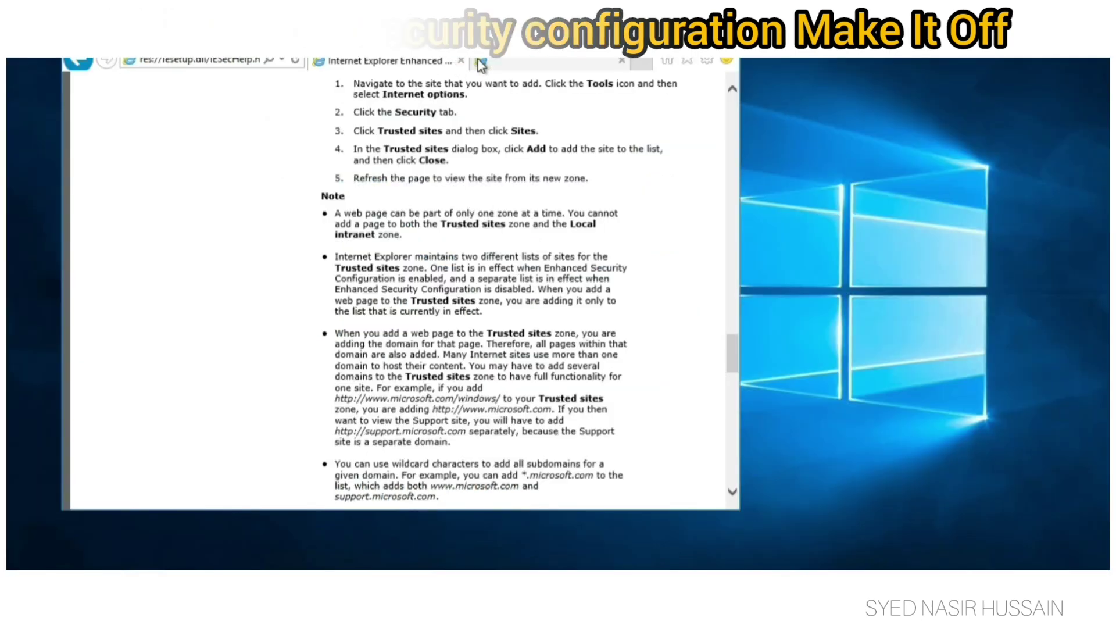
- In a new tab, search Bing for 'crome download'
left_click(478, 63)
type("cro")
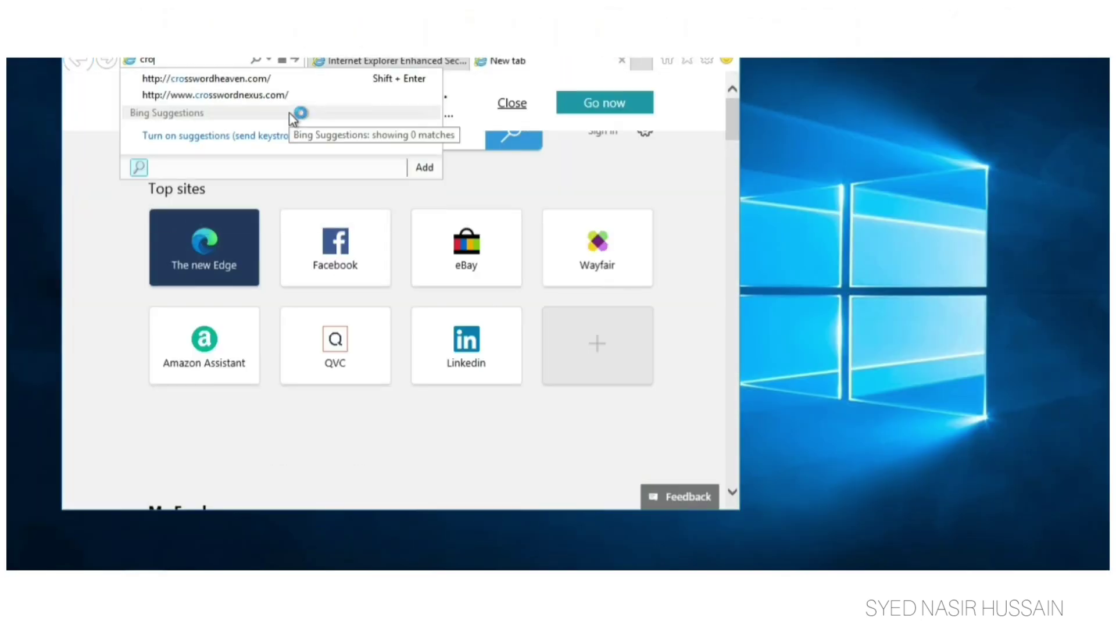
type("me down")
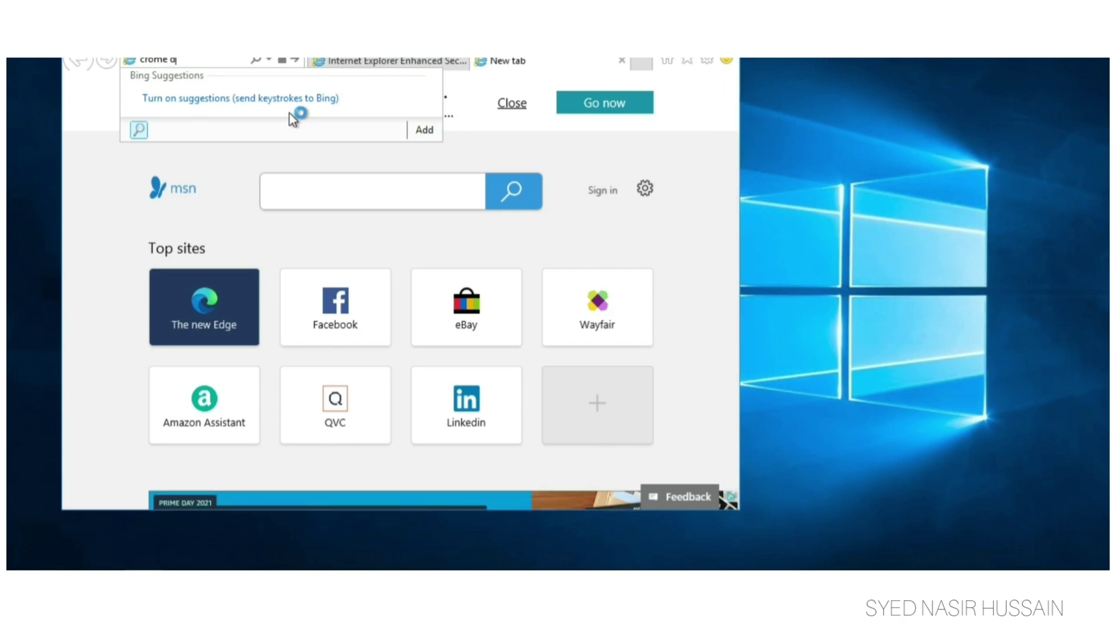
type("load")
key("Return")
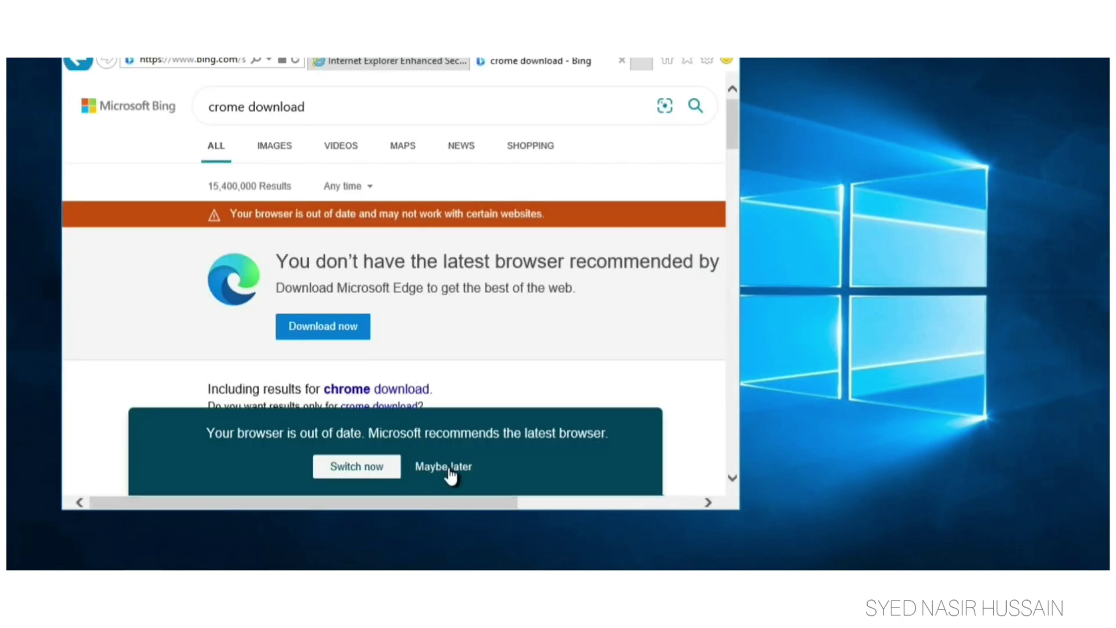
- Skip the out-of-date browser notice, open the Google Chrome download site, and dismiss its cookie notice
left_click(450, 471)
scroll(357, 441, "down", 2)
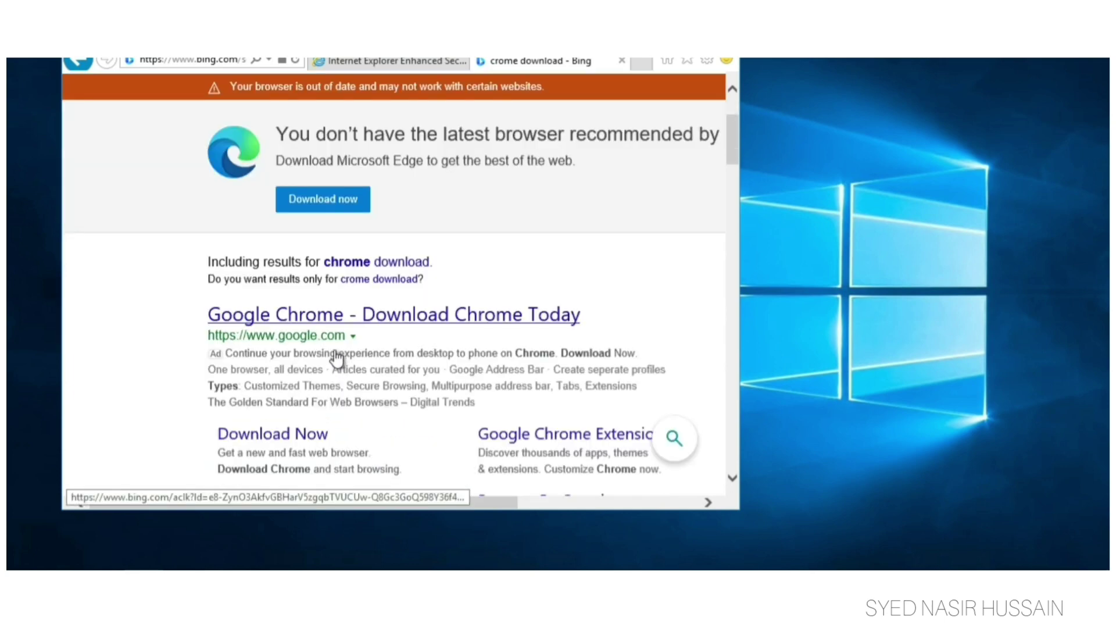
left_click(288, 433)
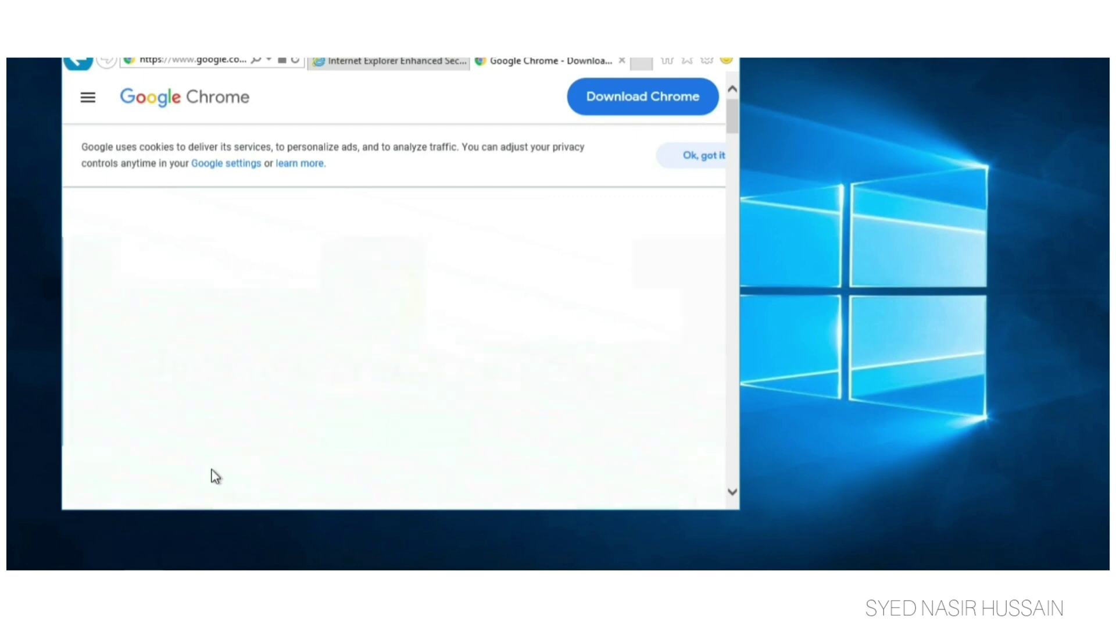
left_click(690, 158)
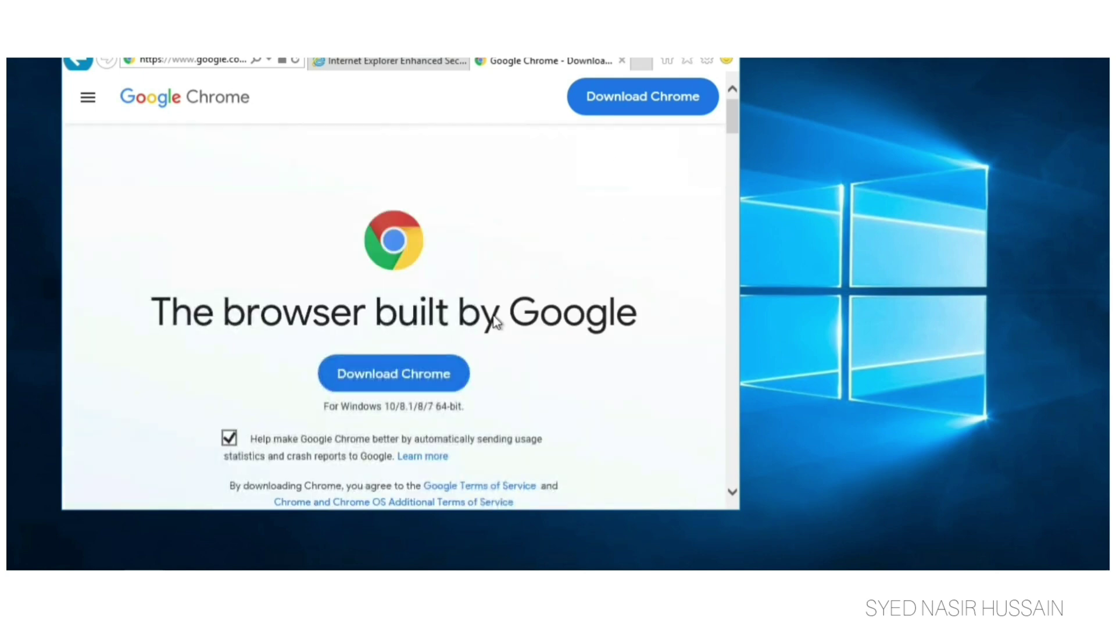
- Download and run ChromeSetup.exe, approving the User Account Control prompt for Google Update Setup
left_click(390, 375)
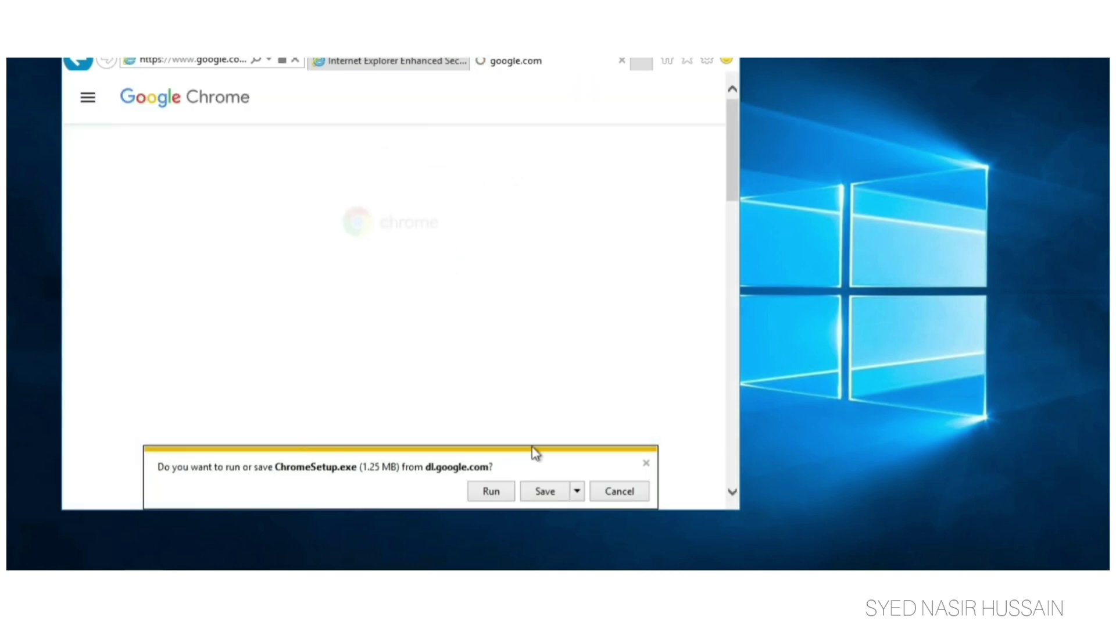
left_click(491, 492)
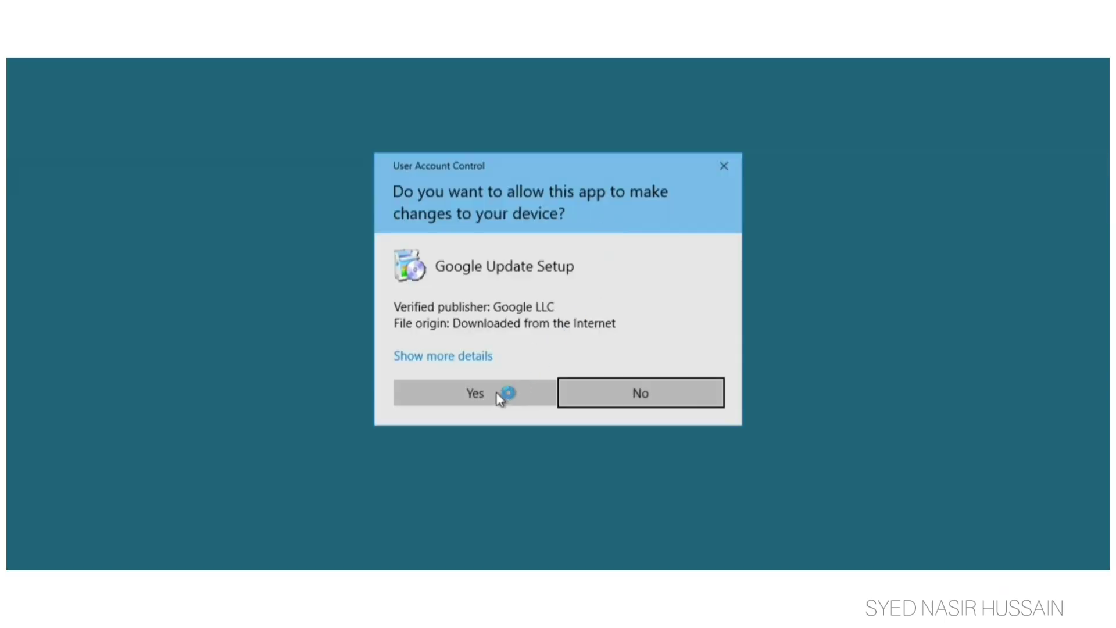
left_click(474, 397)
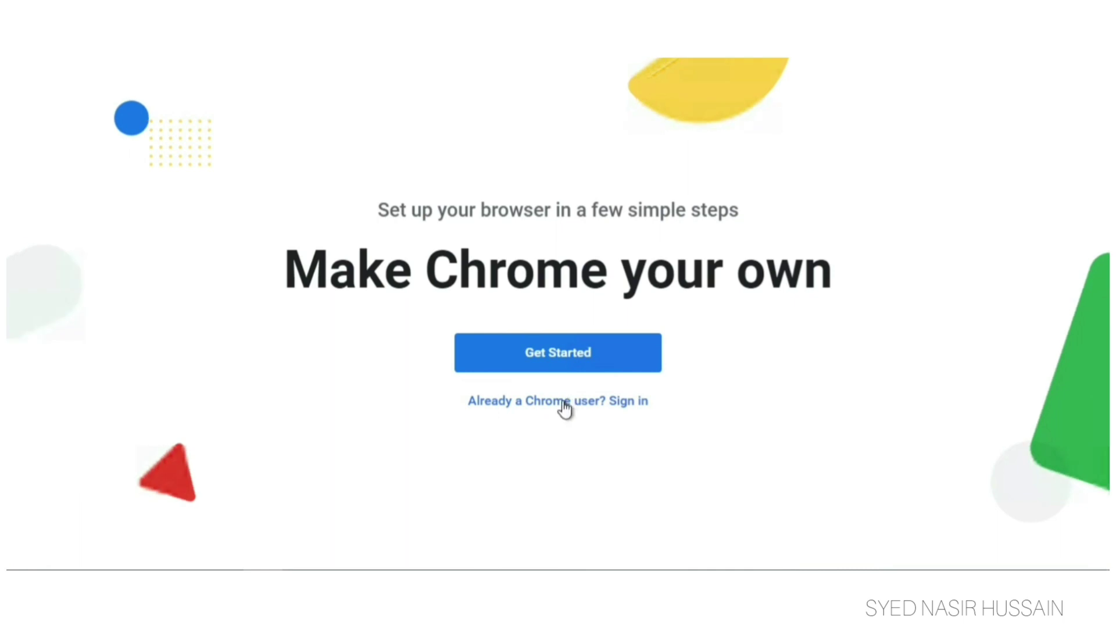
- Choose 'Already a Chrome user? Sign in' on the Chrome welcome page
left_click(564, 402)
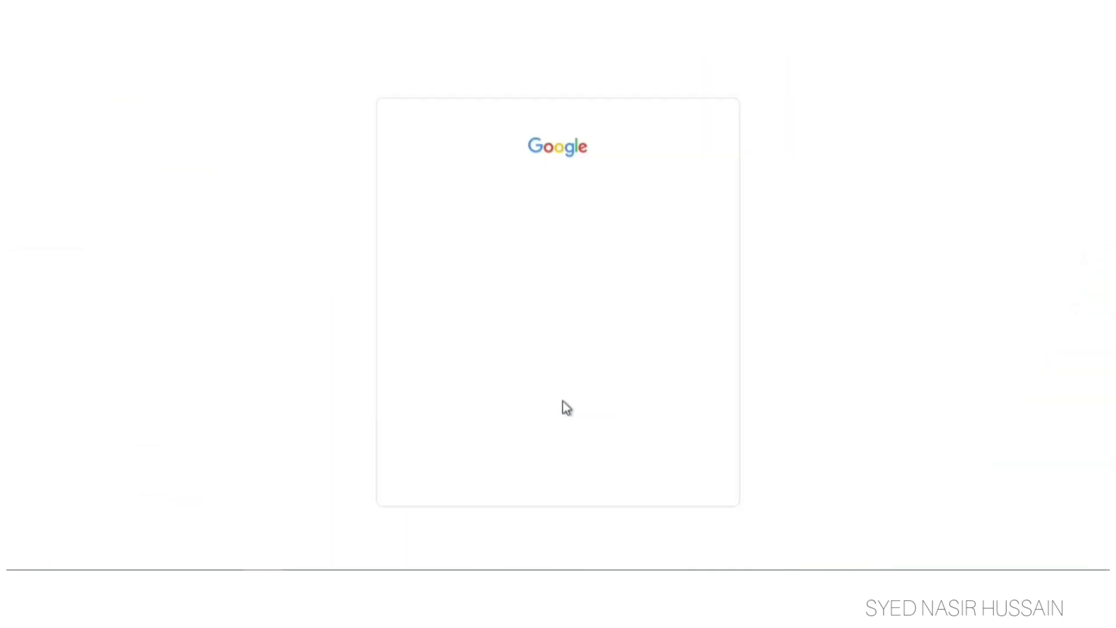